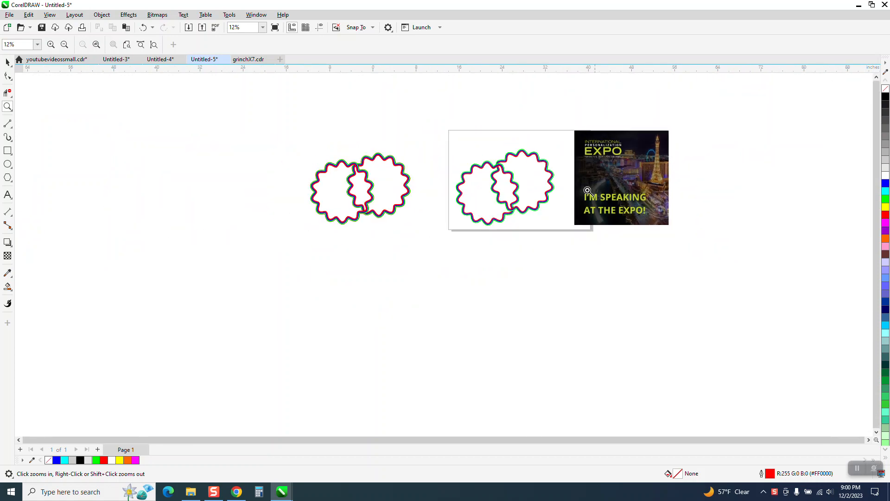
Step: Zoom in on the two overlapping wavy stars and delete the right-hand star
left_click_drag(303, 139, 503, 254)
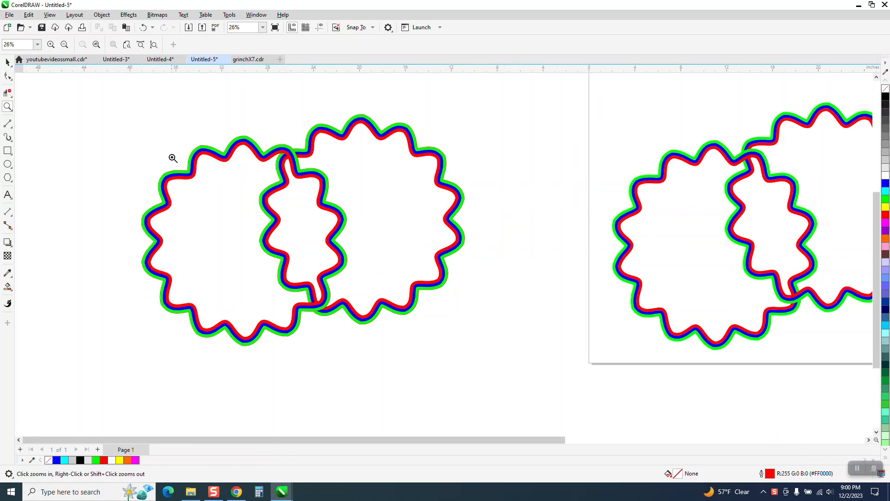
left_click(7, 63)
left_click_drag(237, 147, 142, 147)
left_click(150, 29)
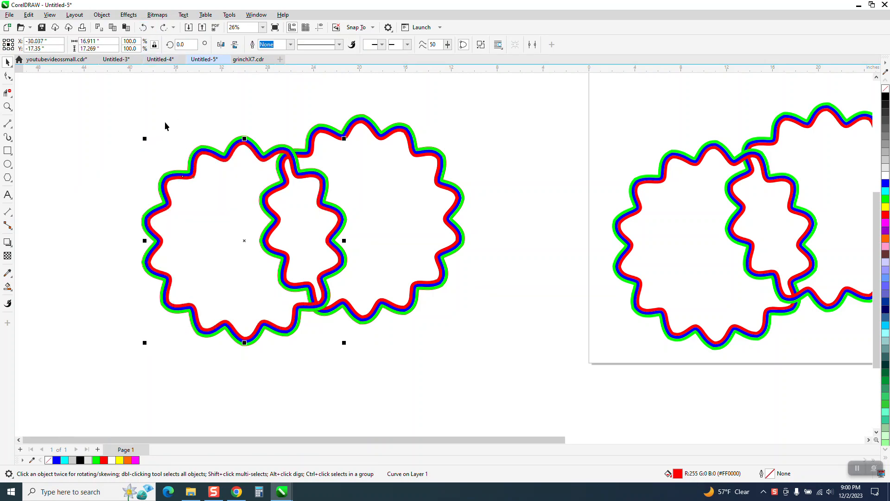
left_click(124, 154)
left_click_drag(133, 147, 362, 361)
key("ctrl+g")
left_click(462, 202)
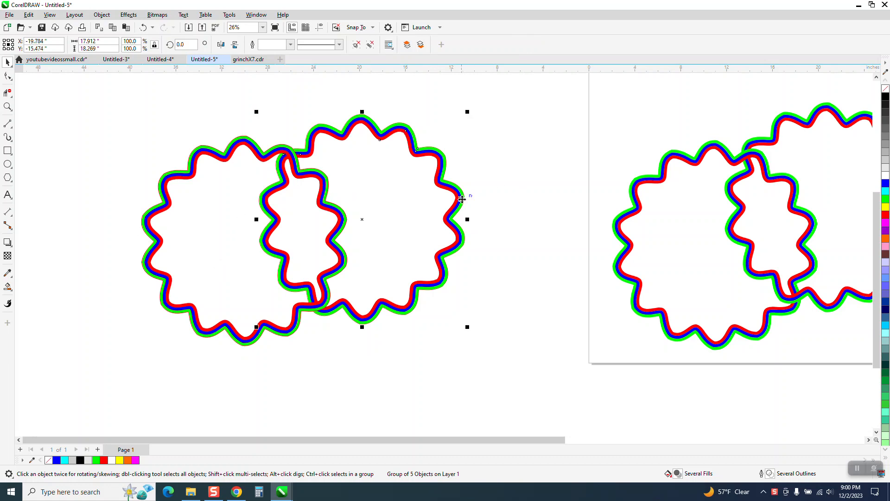
key("Delete")
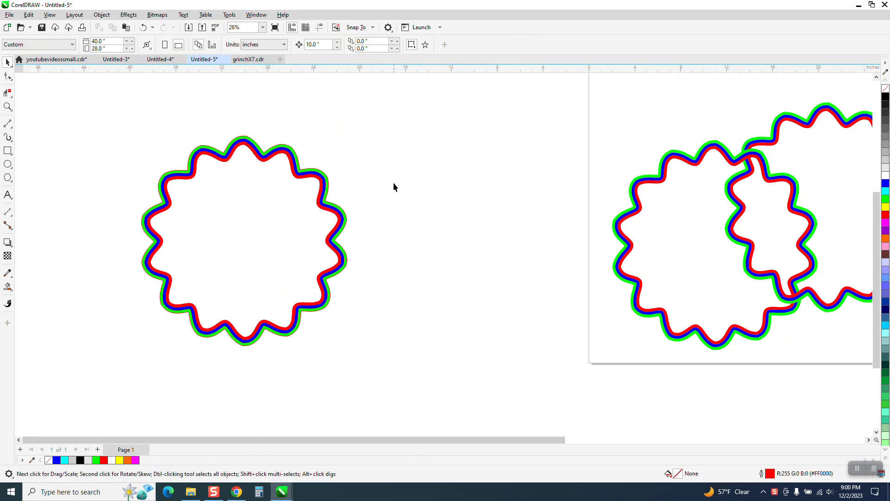
left_click(326, 186)
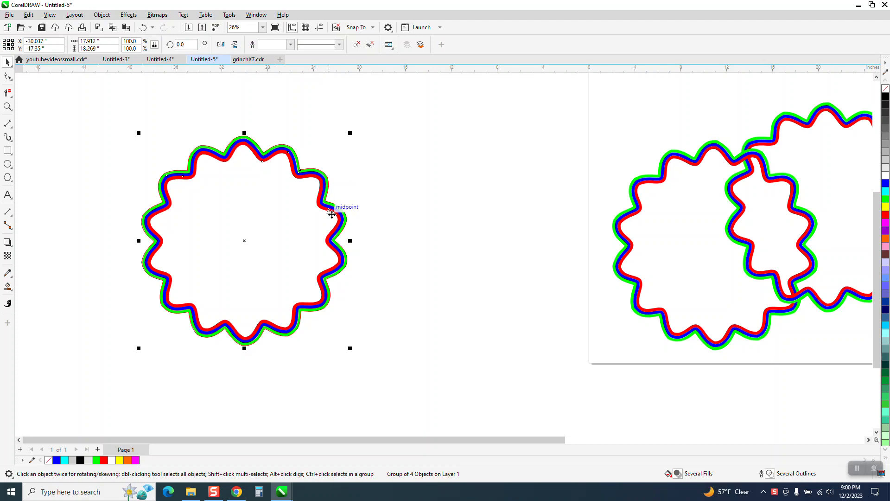
mouse_move(343, 212)
left_mouse_down()
mouse_move(389, 213)
mouse_move(389, 231)
mouse_move(407, 232)
mouse_move(236, 220)
left_mouse_up()
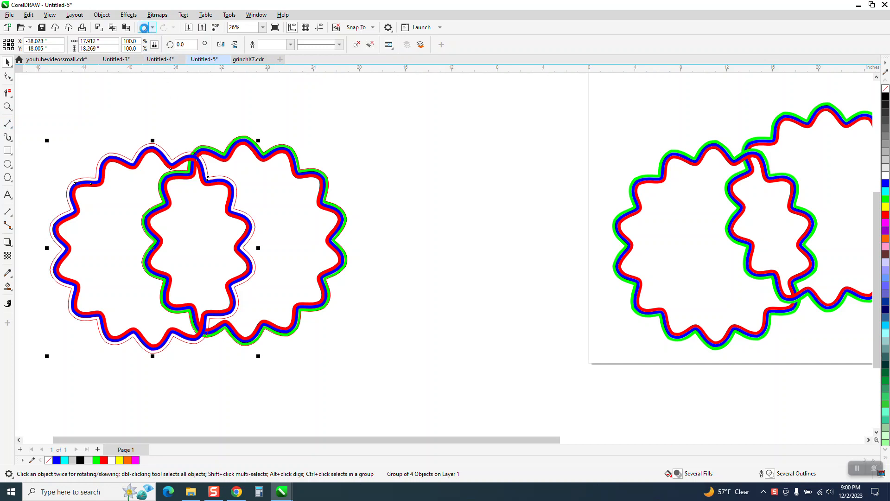
left_click(144, 29)
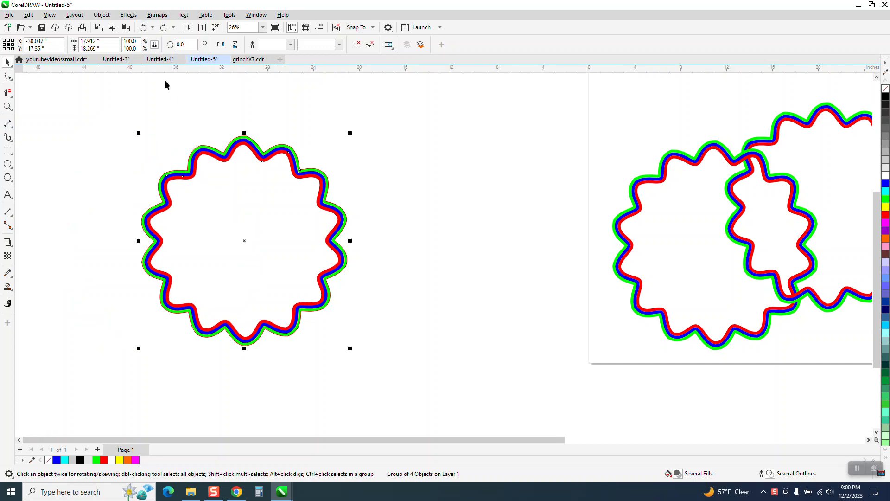
left_click_drag(245, 138, 310, 139)
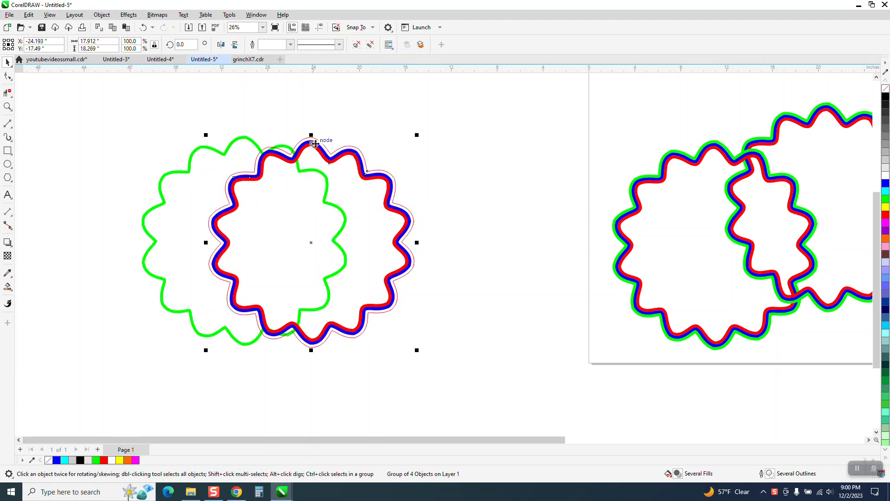
left_click(143, 27)
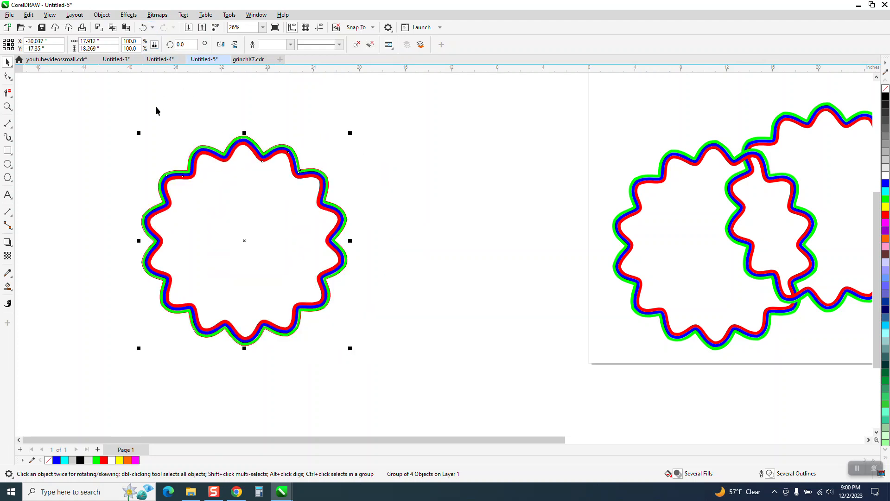
Step: Group the star's parts and place an overlapping duplicate below and to the left of it
left_click_drag(477, 400, 475, 423)
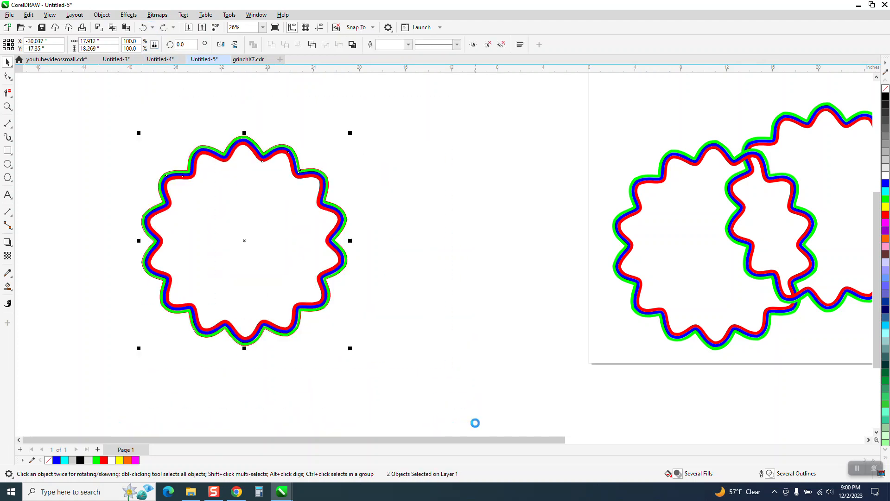
key("ctrl+g")
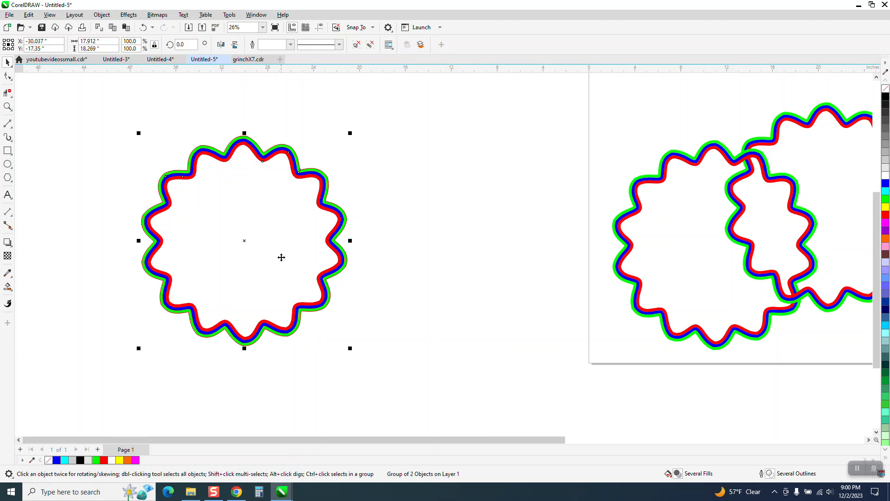
left_click_drag(244, 241, 156, 276)
left_click_drag(224, 209, 231, 216)
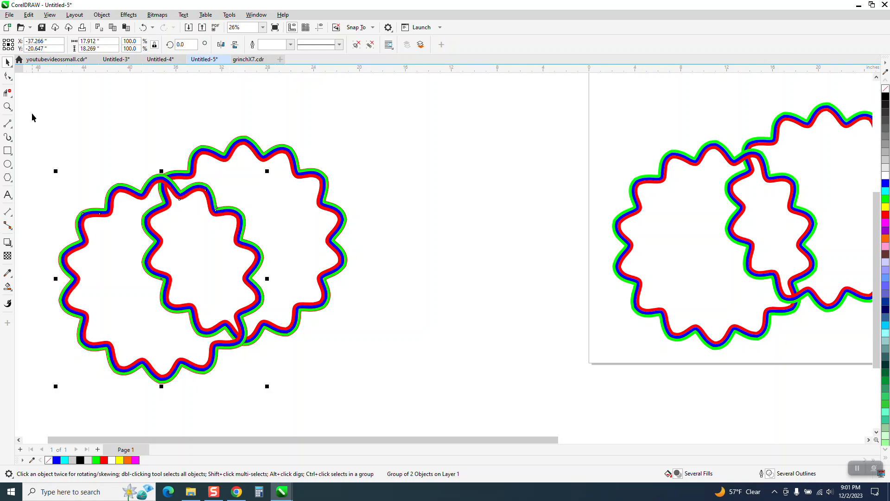
Step: Draw a rectangle about 2.7 by 1.4 inches over the upper crossing of the two stars and select it with a star
left_click(8, 107)
left_click_drag(136, 150, 215, 218)
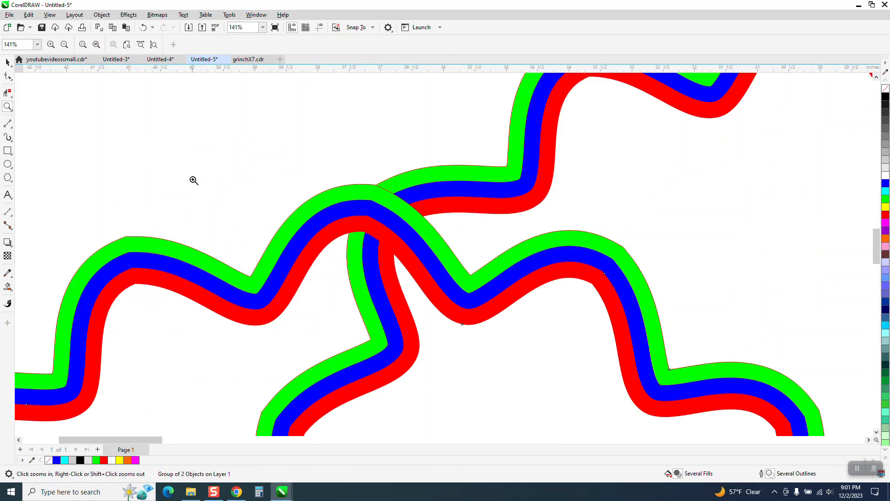
left_click(8, 150)
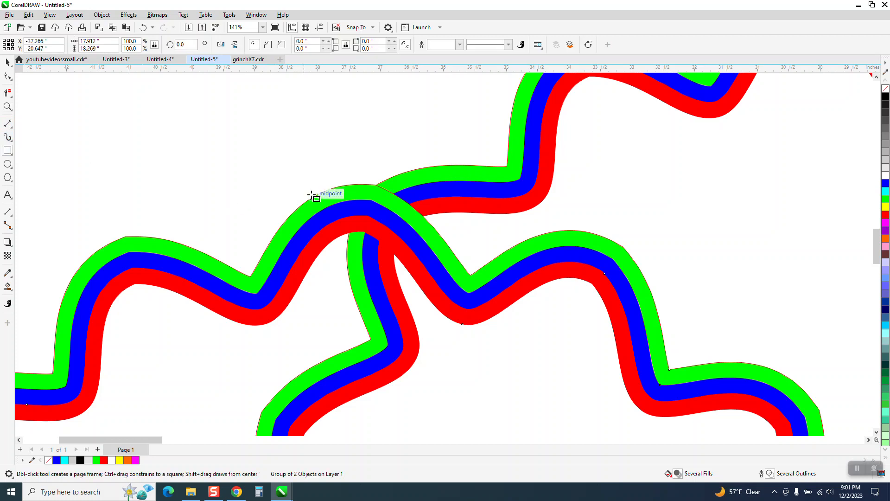
mouse_move(326, 214)
left_mouse_down()
mouse_move(431, 288)
mouse_move(468, 291)
mouse_move(477, 265)
left_mouse_up()
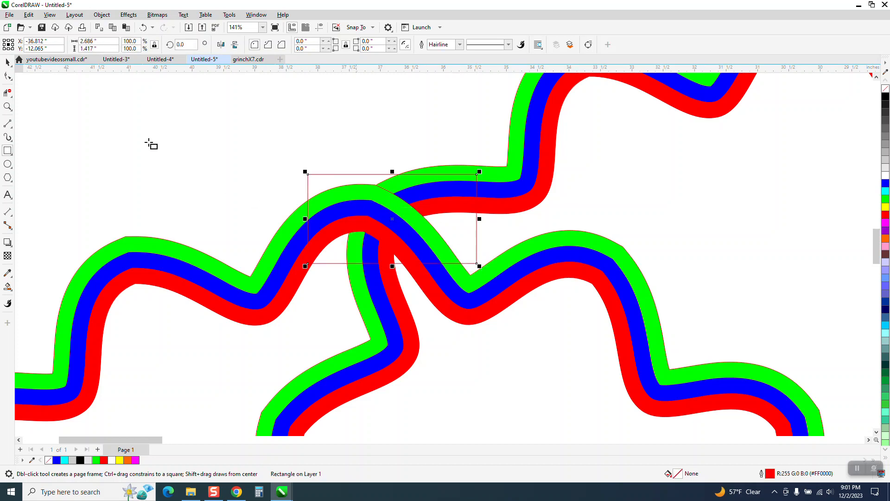
left_click(7, 61)
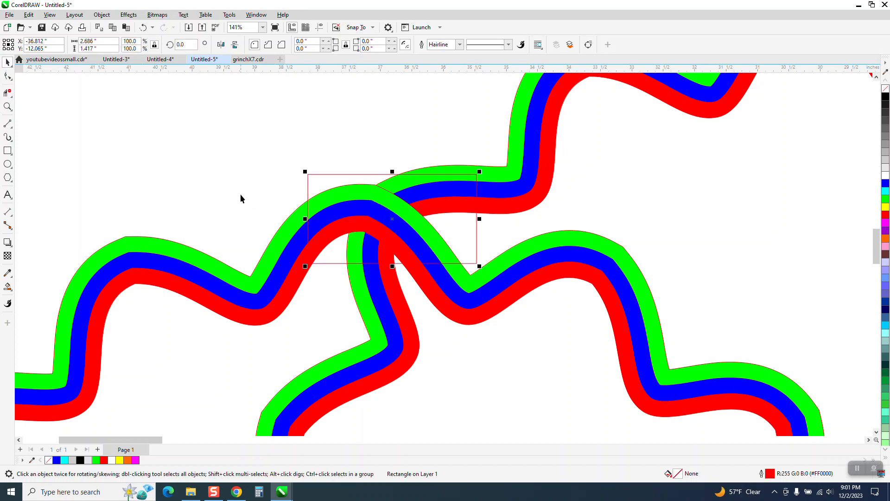
left_click(270, 266, "shift")
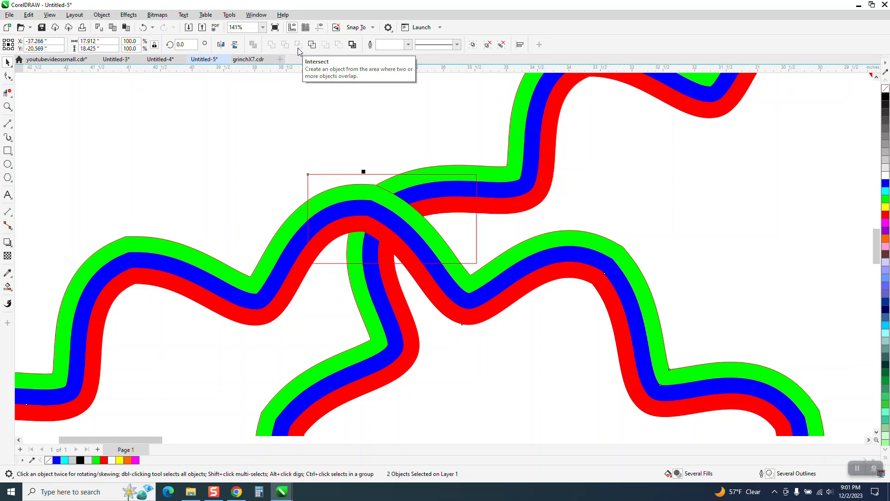
scroll(365, 233, "down", 7)
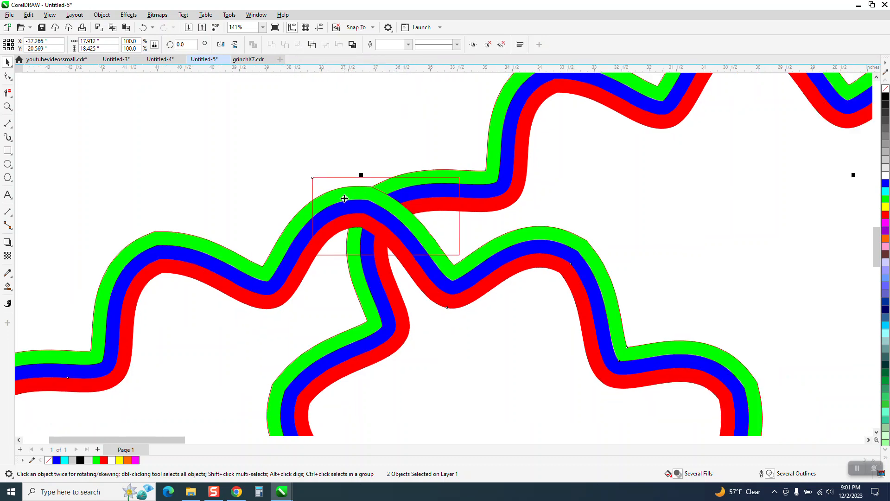
left_click(330, 184)
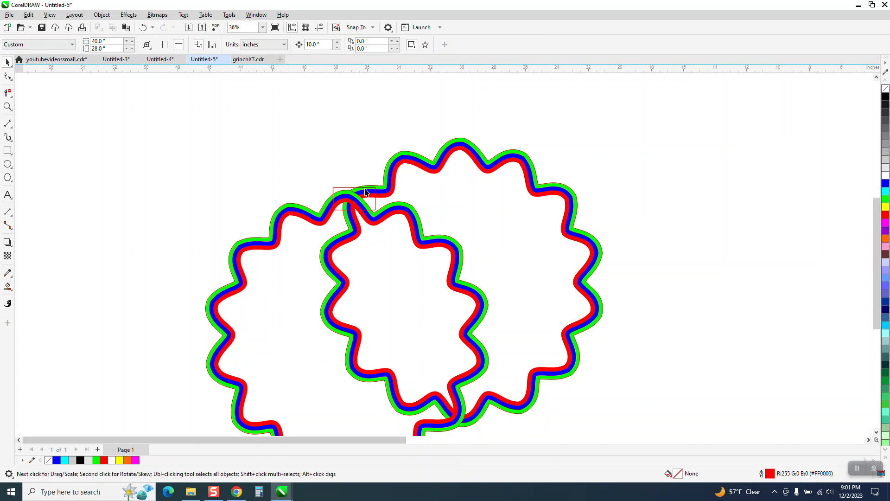
Step: Delete the rectangle and the duplicate star, and reposition the remaining star
left_click(347, 188)
key("Delete")
left_click(344, 202)
key("Delete")
left_click_drag(369, 194, 299, 179)
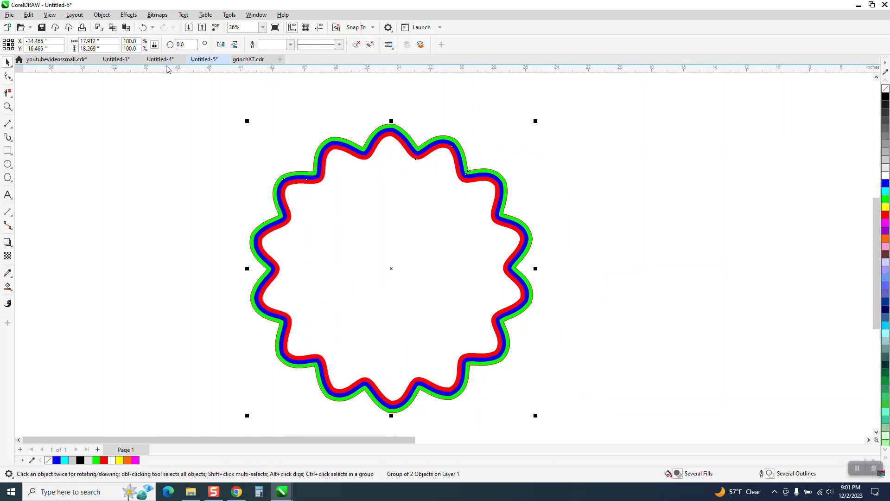
Step: Ungroup all parts of the star
left_click(102, 14)
mouse_move(120, 175)
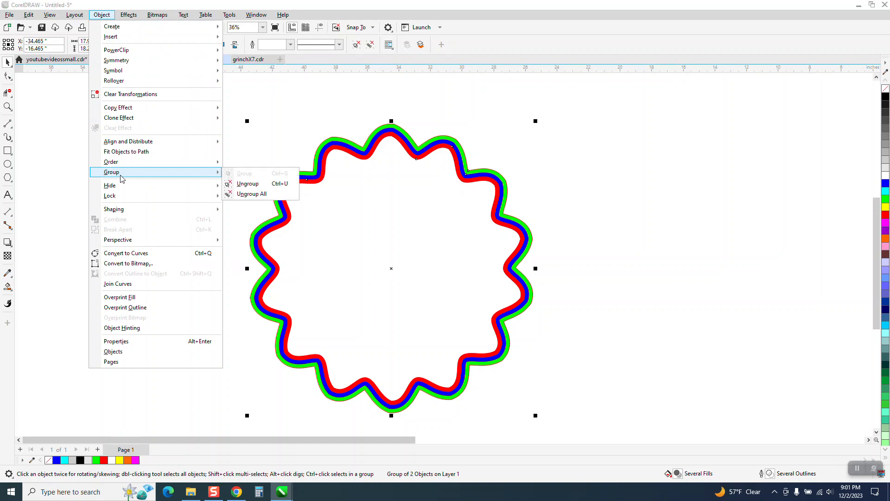
left_click(237, 194)
left_click(220, 167)
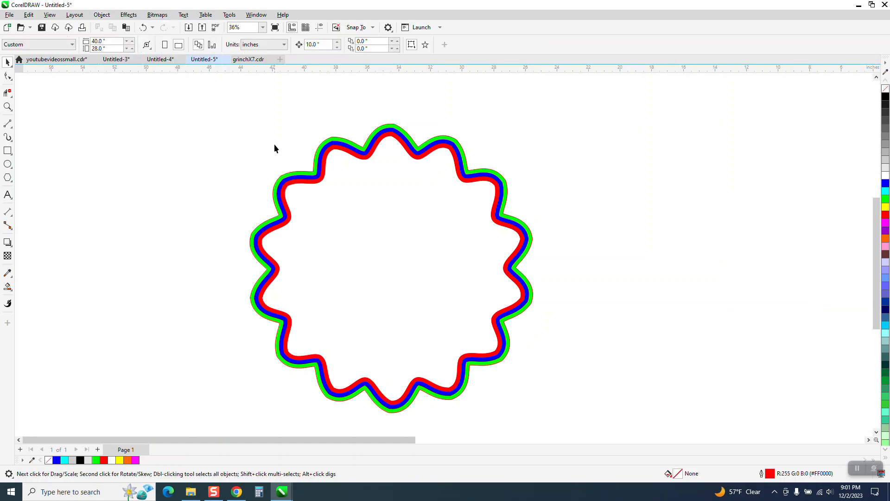
Step: Set the nudge distance to 18 inches and nudge the red and blue outlines one step to the right
left_click(350, 157)
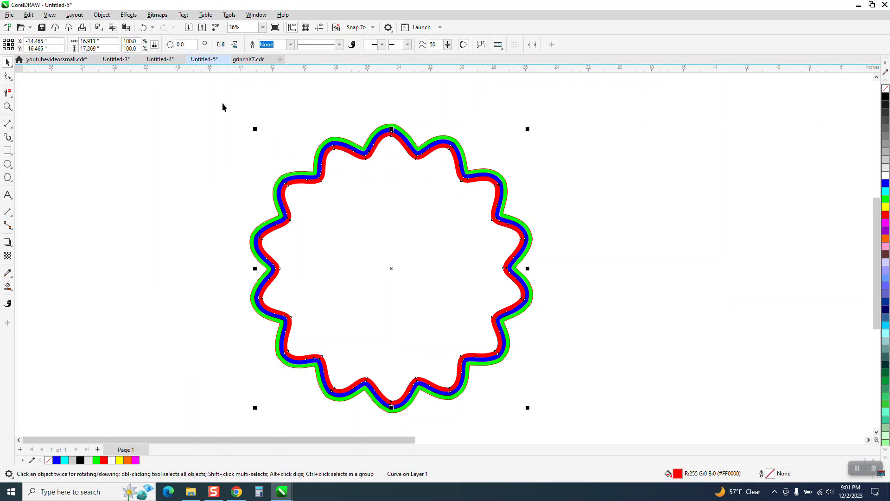
left_click(116, 75)
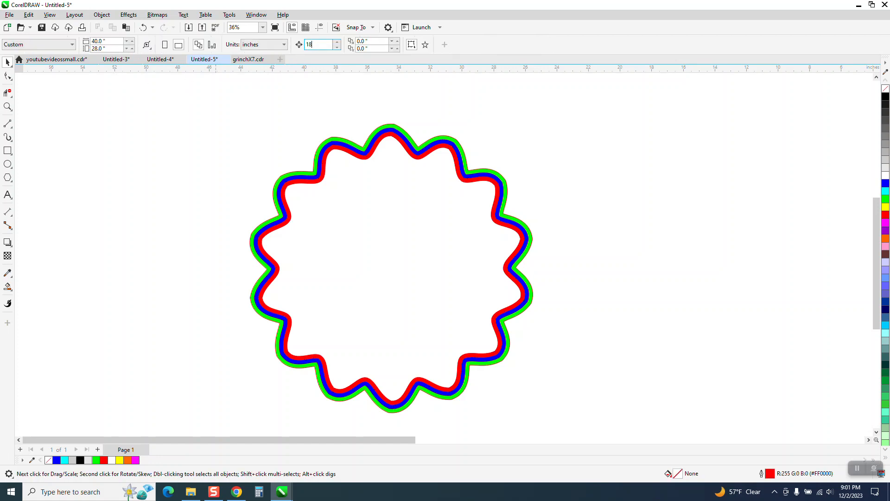
left_click(464, 181)
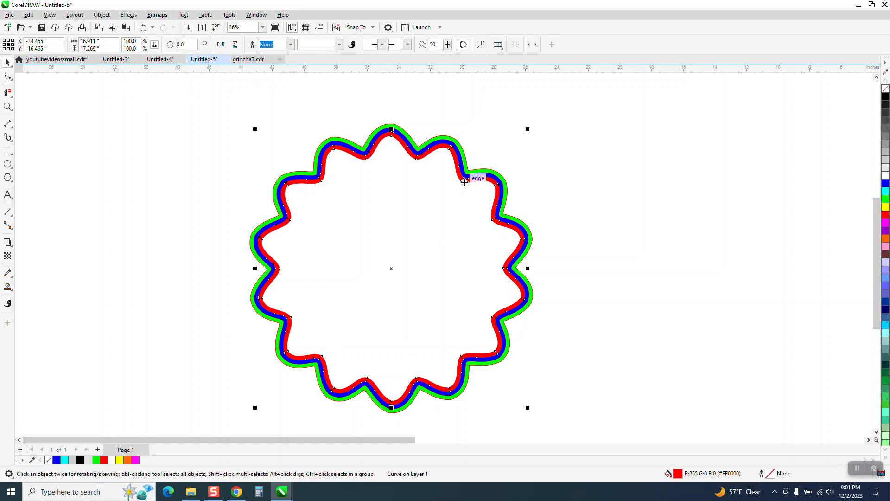
key("Right")
left_click(474, 180)
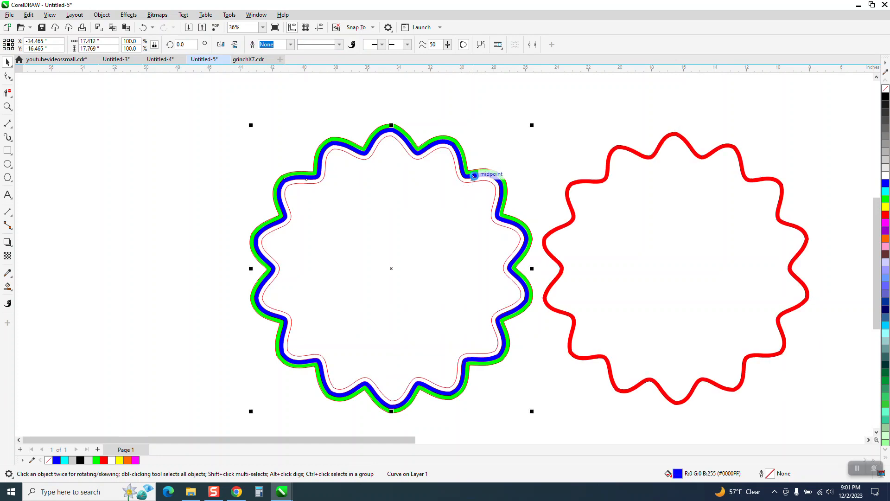
key("Right")
Step: Nudge the contour lines two steps left and the green outline one step right, back onto the others
left_click(476, 174)
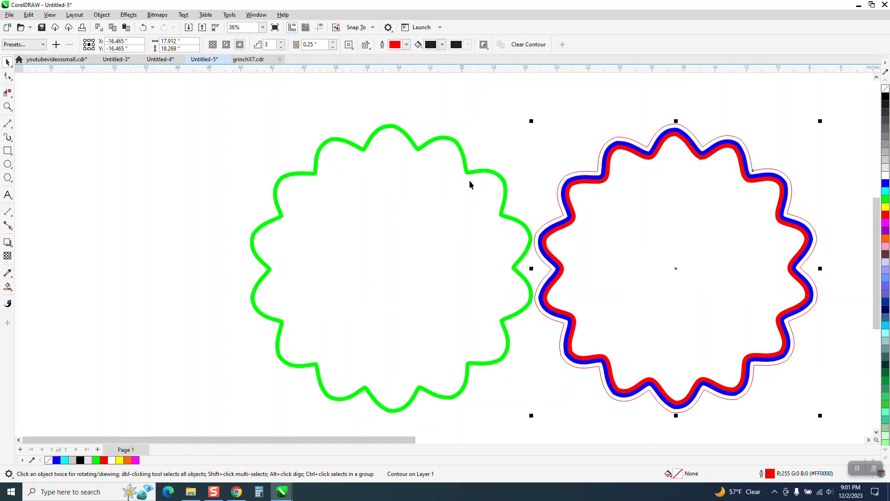
key("Left")
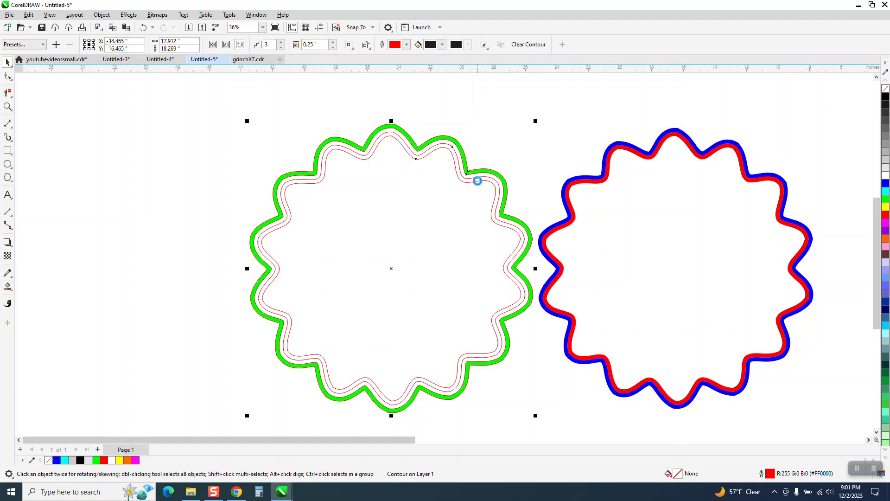
key("Left")
left_click(496, 176)
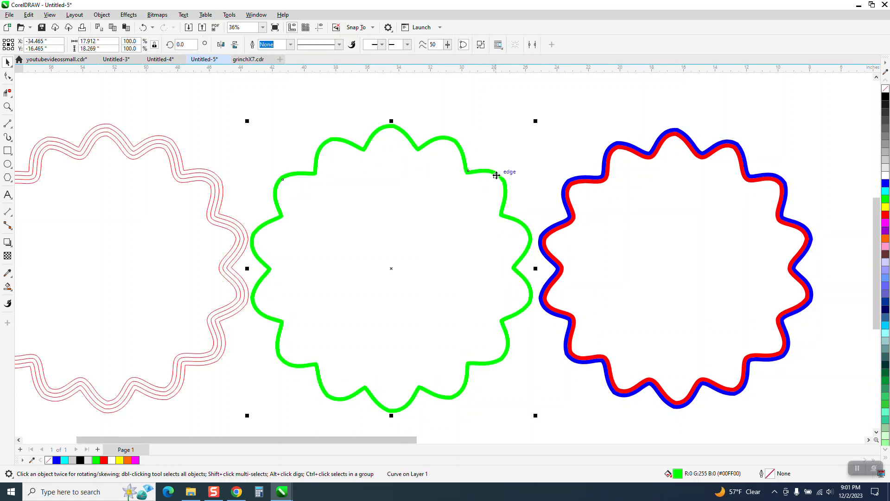
key("Right")
Step: Delete the separated contour lines
left_click(214, 193)
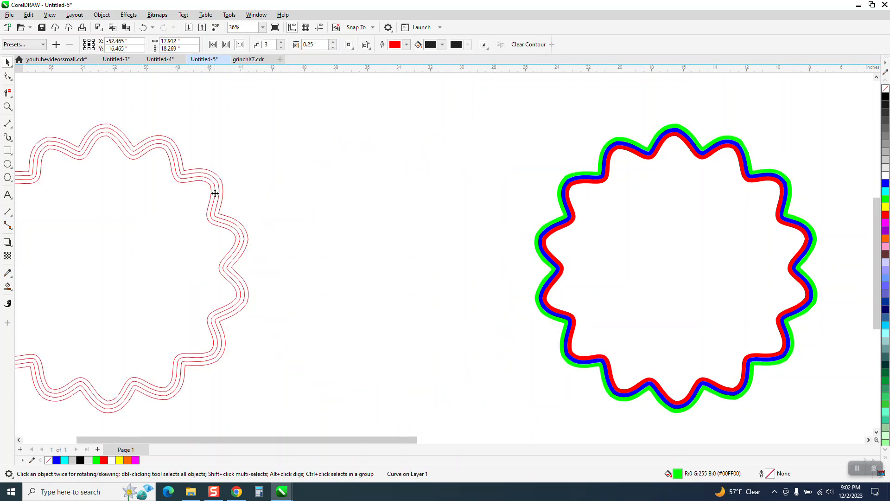
left_click_drag(215, 193, 277, 199)
scroll(276, 197, "down", 2)
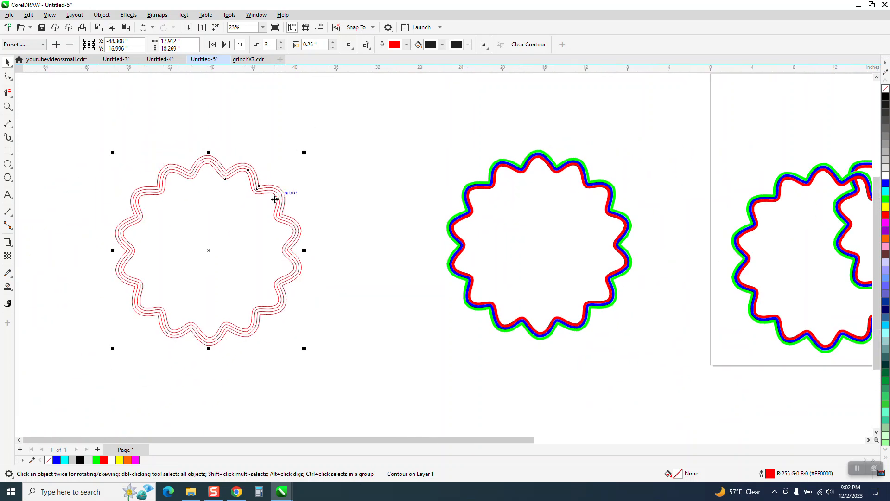
key("Delete")
Step: Group the three colored outlines into one star and place an overlapping duplicate below and to the left
left_click_drag(535, 274, 628, 405)
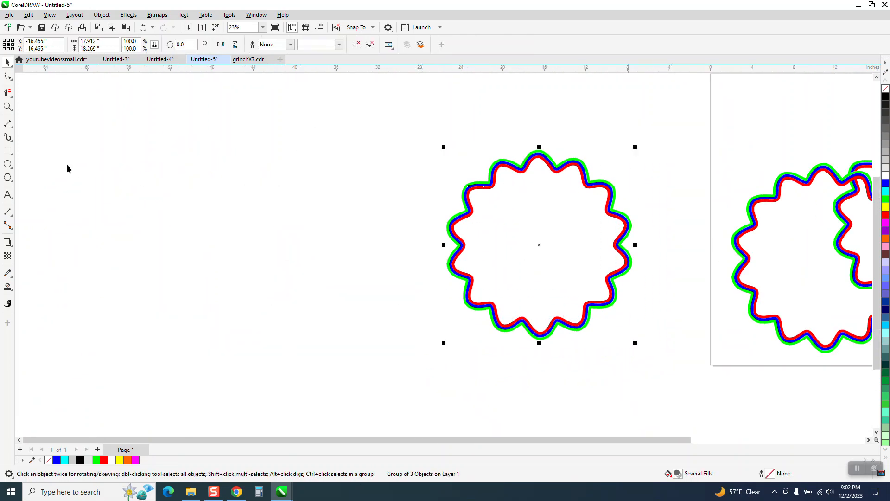
left_click(8, 107)
left_click_drag(400, 127, 734, 356)
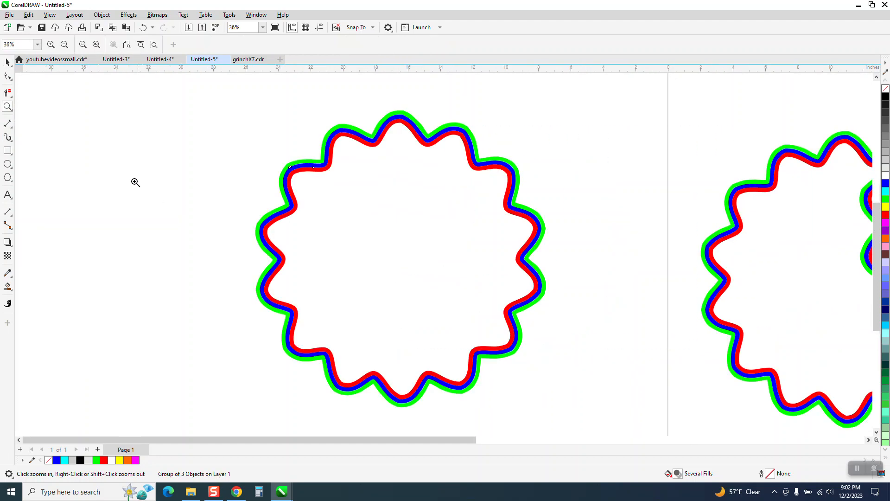
left_click(7, 62)
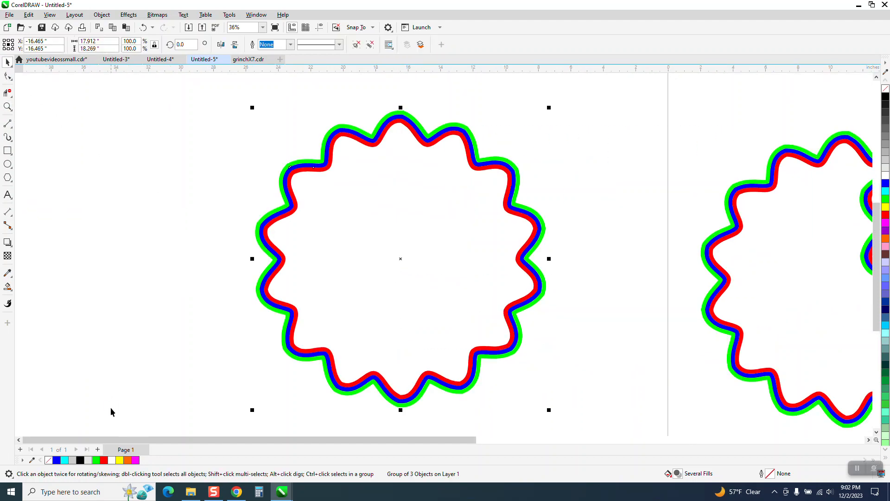
left_click_drag(401, 258, 278, 314)
Step: Draw a rectangle about 3.3 by 2.1 inches over the upper crossing of the two stars
left_click(8, 151)
left_click_drag(253, 154, 307, 188)
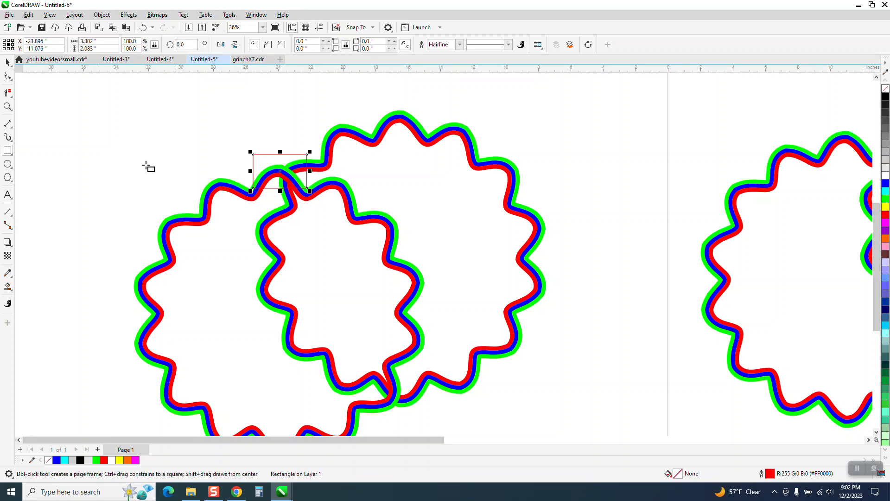
Step: Intersect the rectangle with the upper star's outlines to cut out the piece at the crossing
left_click(10, 107)
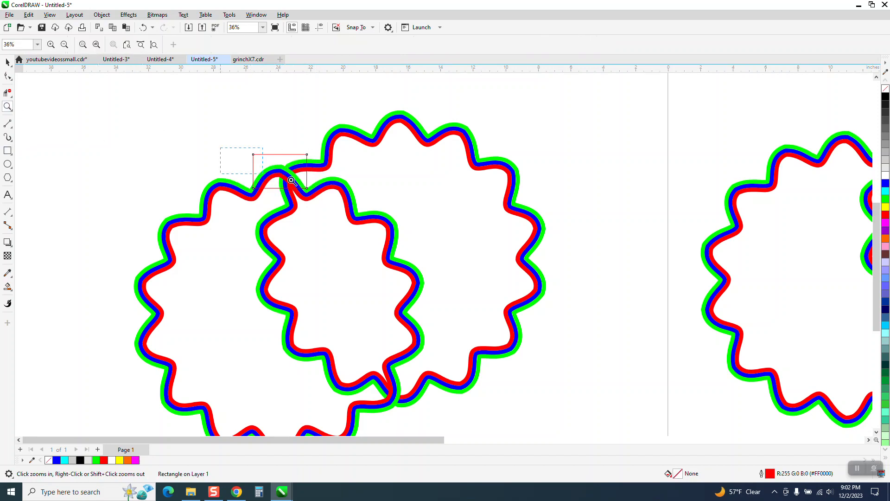
left_click_drag(291, 180, 350, 199)
scroll(358, 223, "down", 1)
left_click(7, 61)
scroll(252, 97, "down", 2)
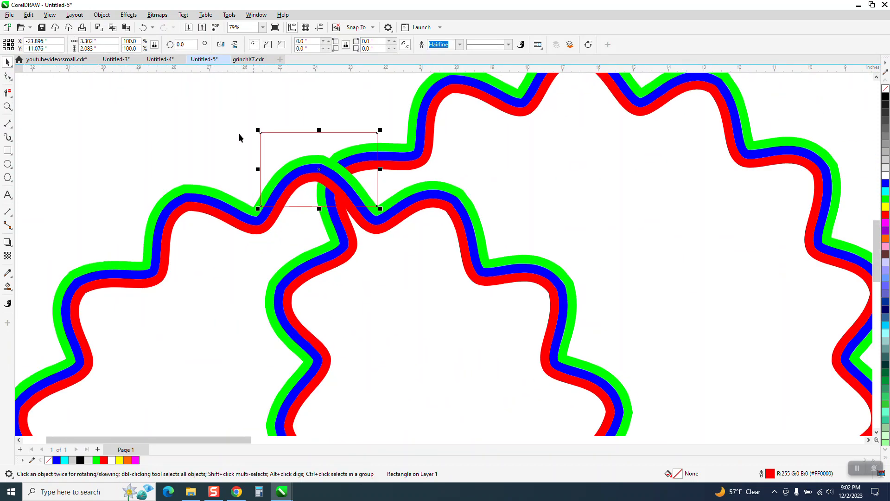
left_click(221, 204, "shift")
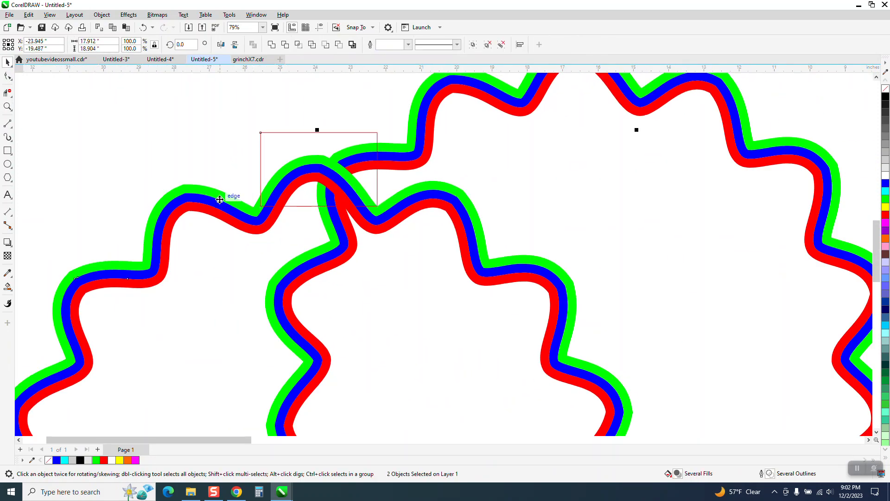
left_click(286, 45)
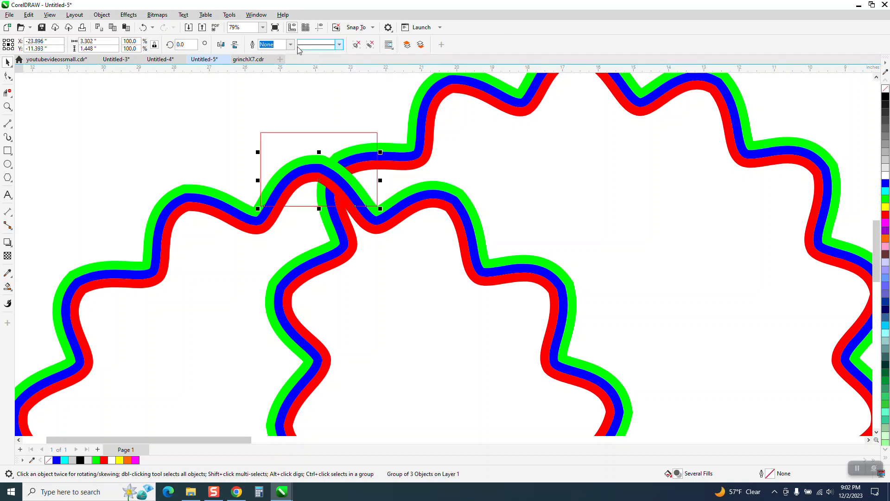
Step: Move the cut-out crossing piece aside and delete the rectangle
scroll(321, 250, "down", 1)
scroll(333, 324, "down", 1)
scroll(409, 346, "down", 1)
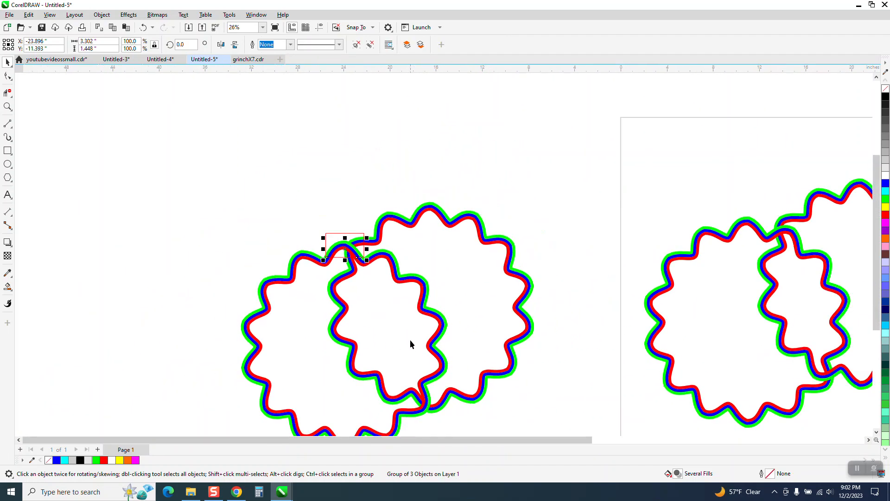
key("Left")
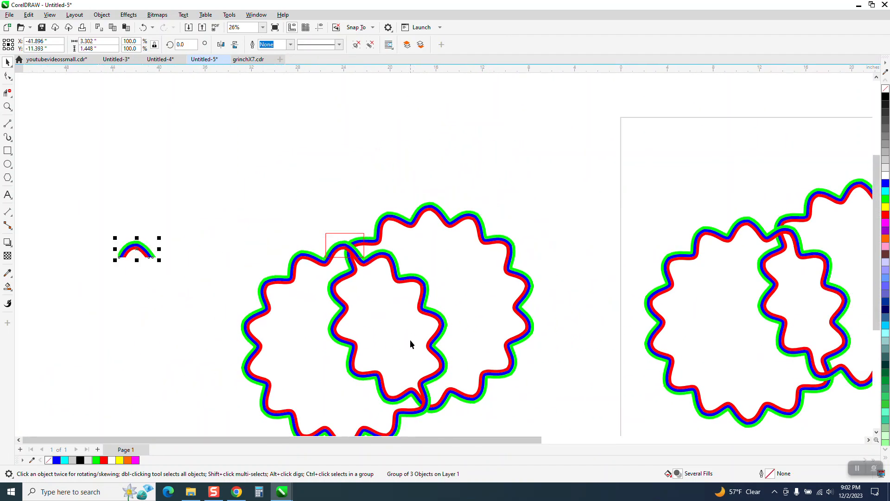
left_click(342, 236)
key("Delete")
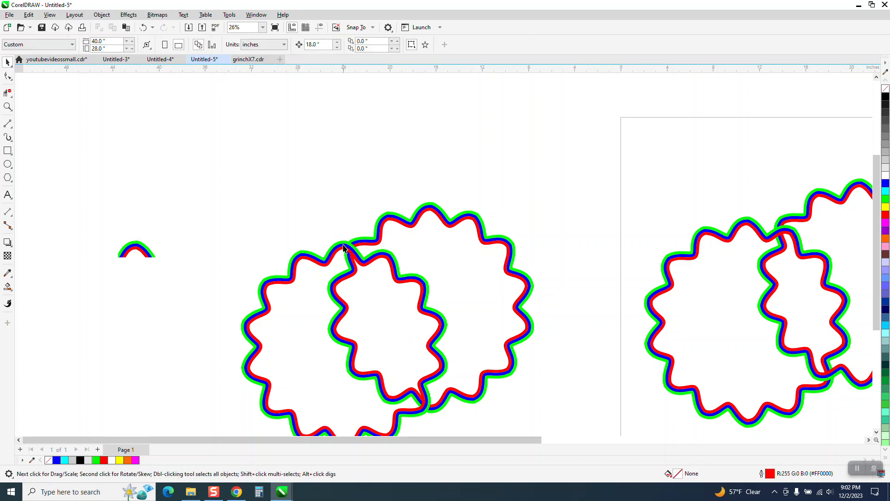
Step: Send the lower-left star to the back of the page and nudge the cut piece back onto the crossing
left_click(343, 248)
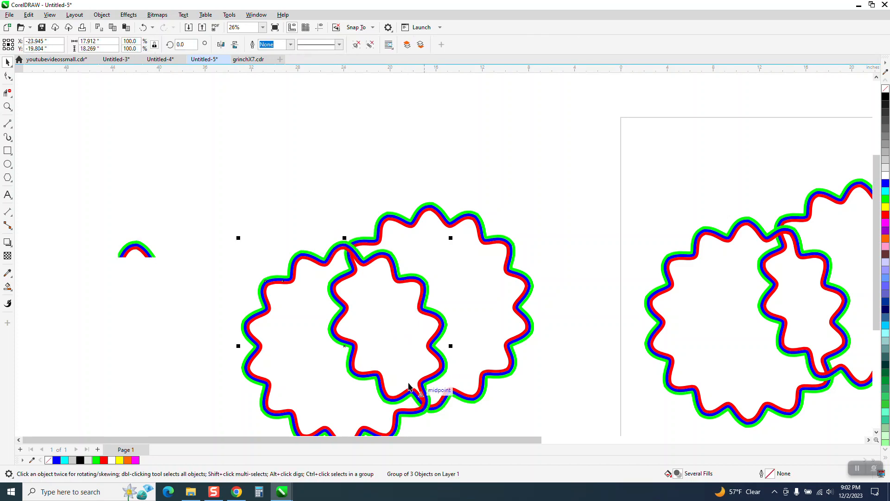
left_click(103, 15)
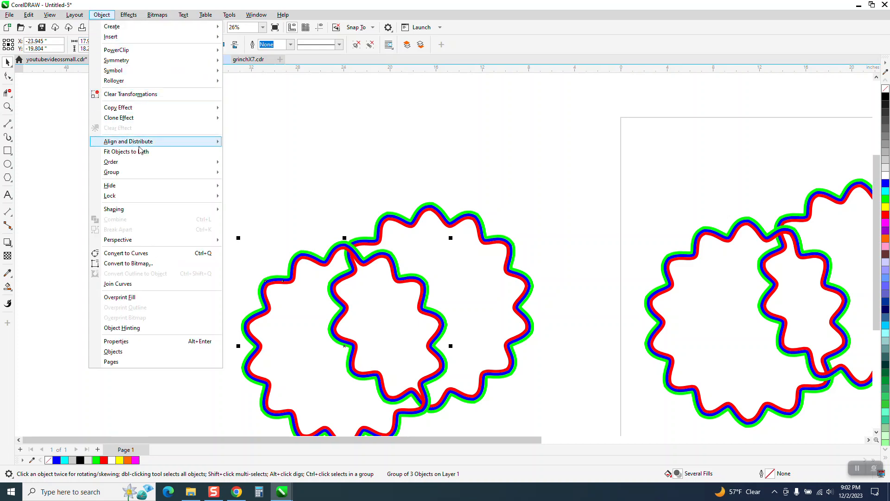
mouse_move(162, 165)
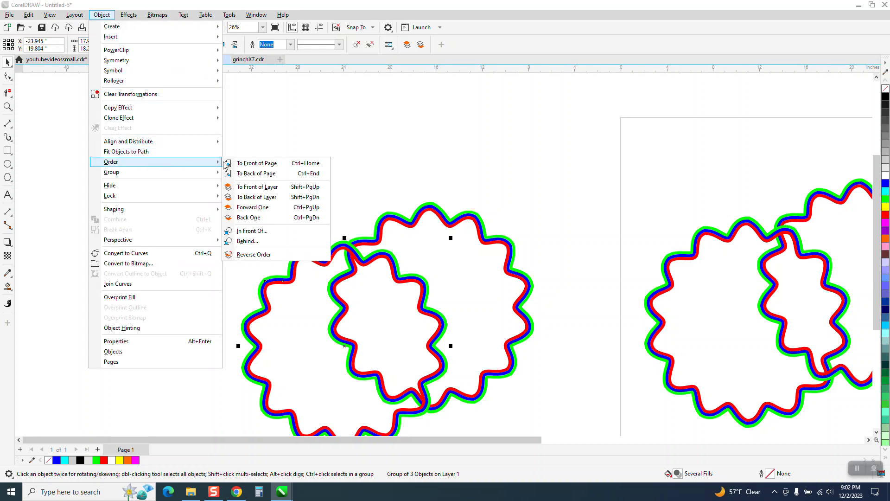
left_click(246, 172)
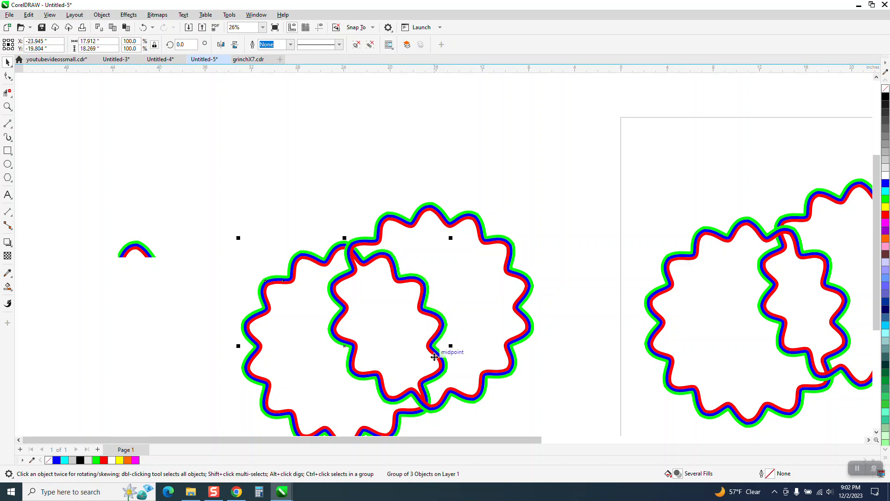
left_click_drag(172, 272, 171, 273)
key("Right")
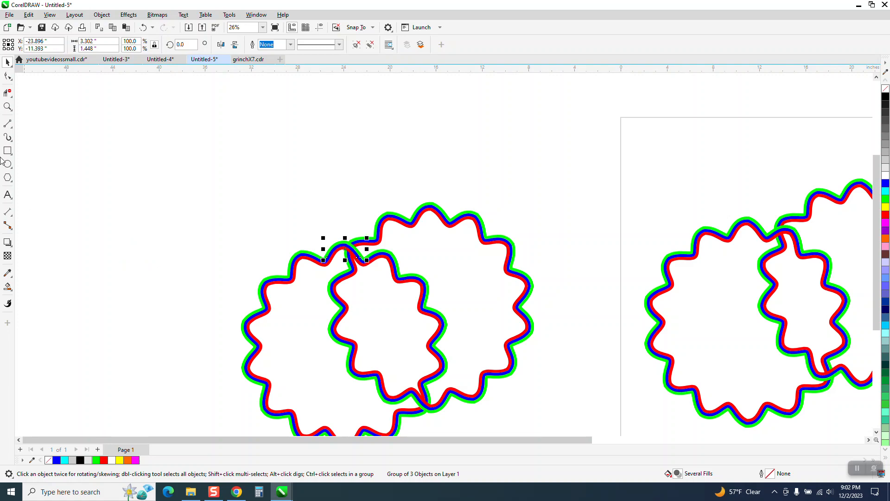
Step: Zoom in to inspect the woven crossing of the two stars, then zoom back out
left_click(7, 106)
left_click_drag(292, 215, 452, 320)
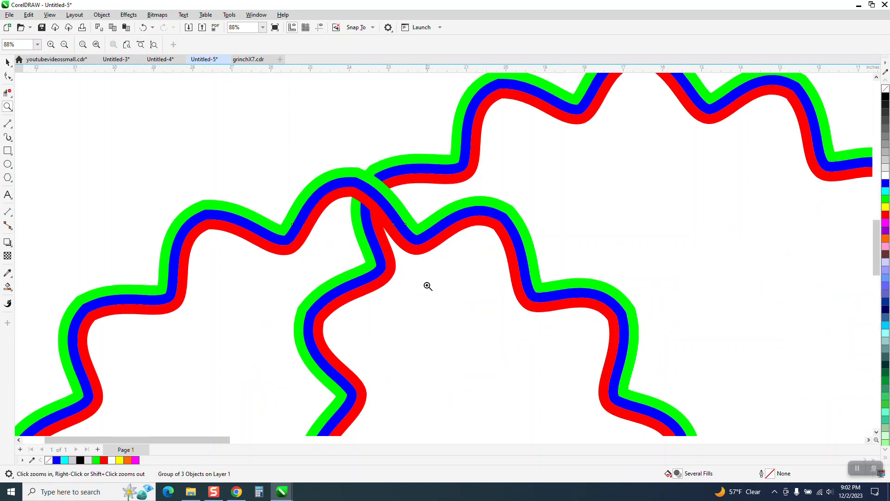
scroll(380, 228, "down", 5)
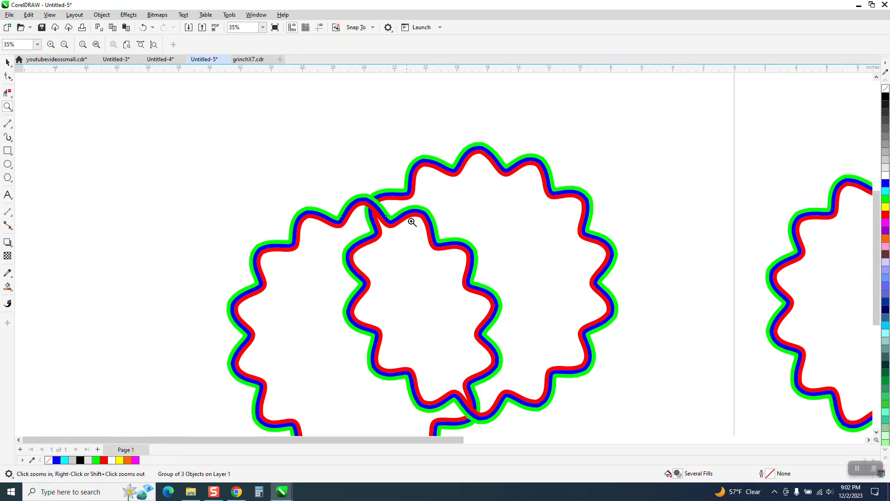
scroll(292, 283, "down", 3)
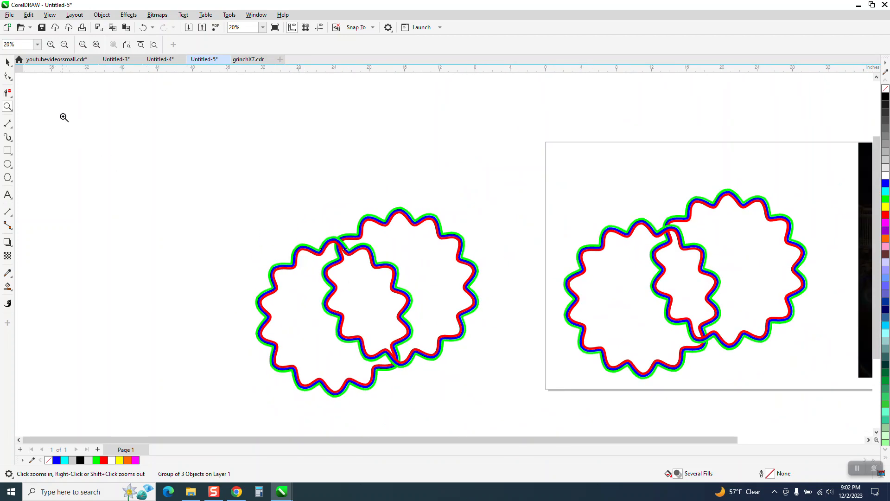
left_click_drag(249, 189, 505, 369)
scroll(433, 304, "down", 2)
scroll(333, 182, "down", 1)
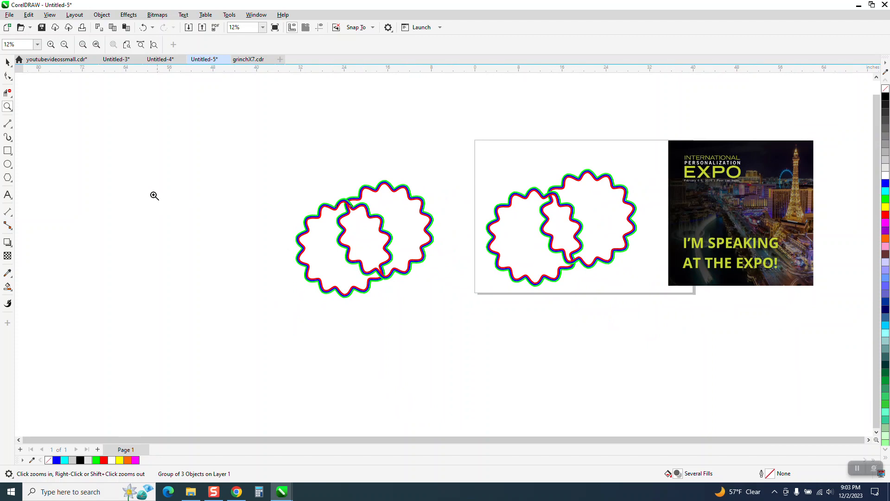
Step: Draw a 16-sided polygon about 32.4 inches wide to the left of the stars
left_click(11, 181)
left_click(37, 178)
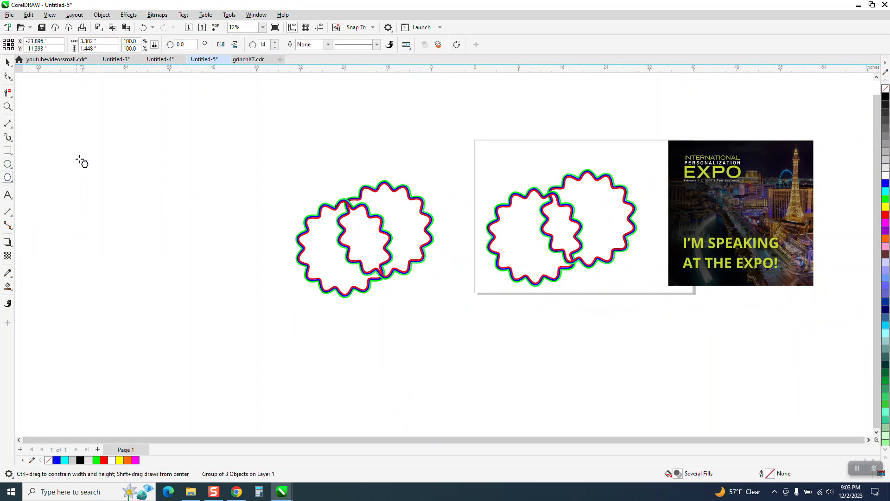
left_click(276, 42)
left_click_drag(263, 147, 134, 321)
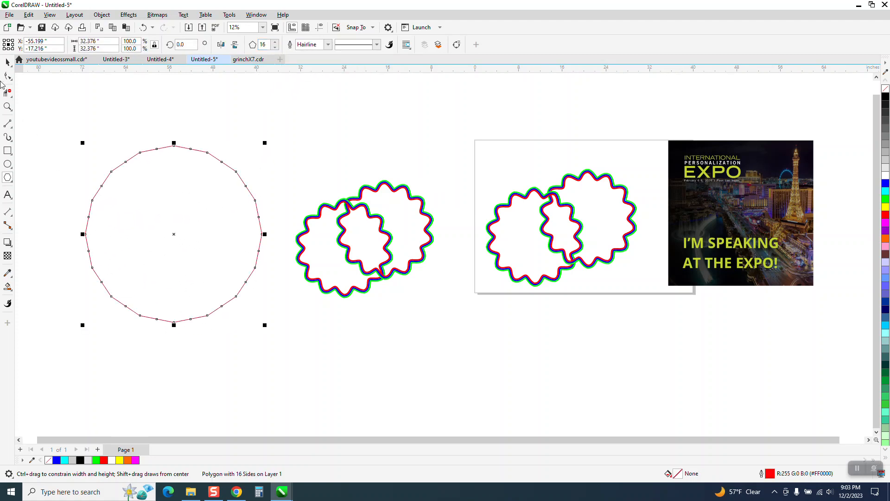
Step: Convert a polygon segment to a curve and pull its node outward to make the polygon star-shaped
key("F10")
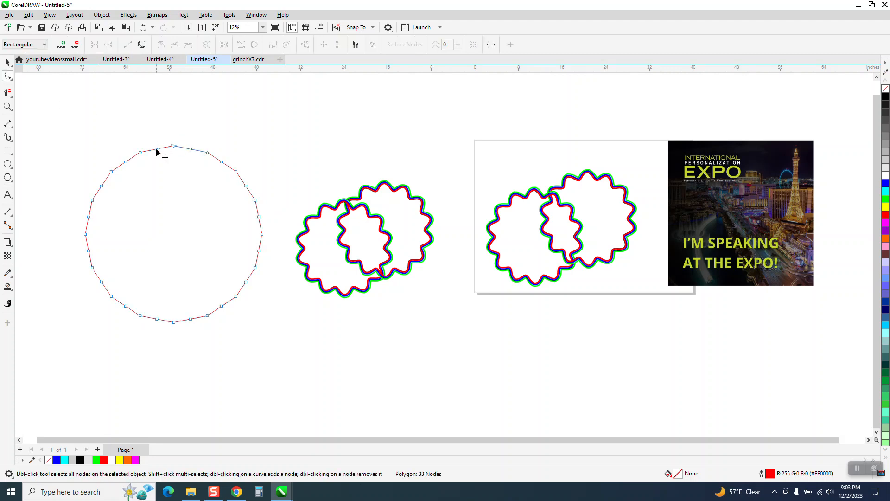
right_click(157, 150)
left_click(182, 210)
right_click(140, 153)
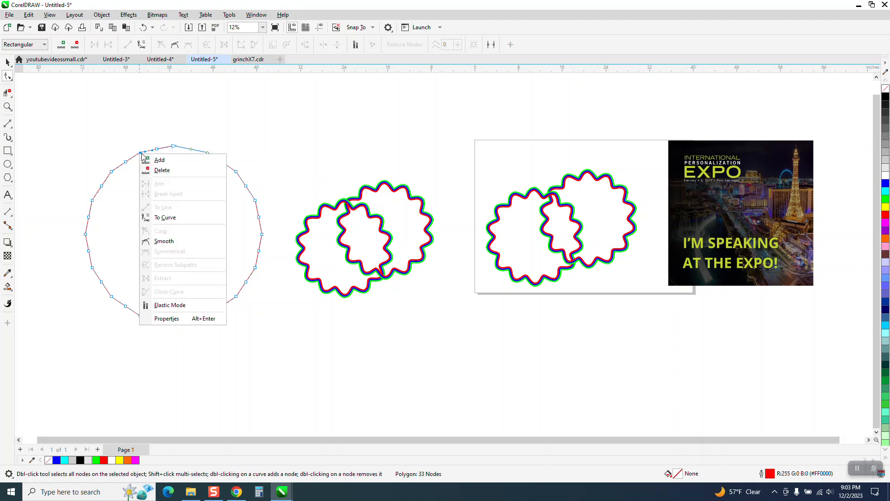
left_click(171, 217)
left_click_drag(140, 154, 137, 142)
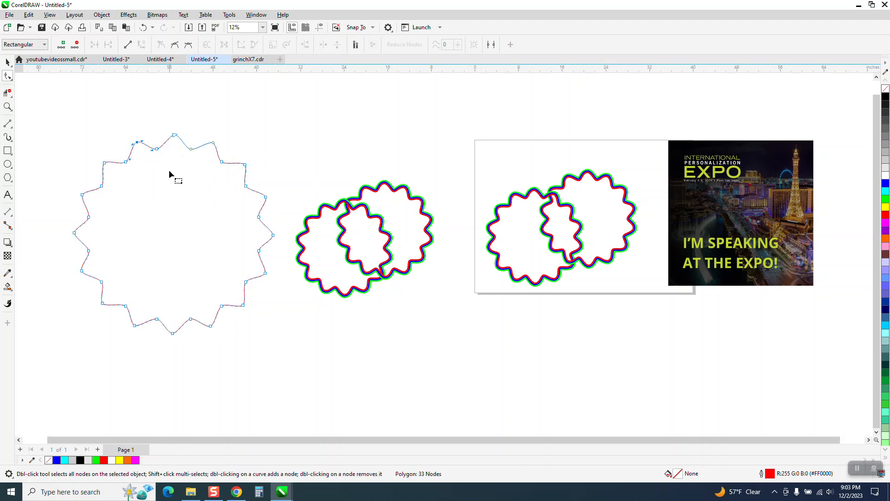
Step: Drag the curve handles of one peak node to turn the polygon edges into smooth waves
left_click(7, 106)
mouse_move(69, 113)
left_mouse_down()
mouse_move(103, 141)
mouse_move(245, 211)
left_mouse_up()
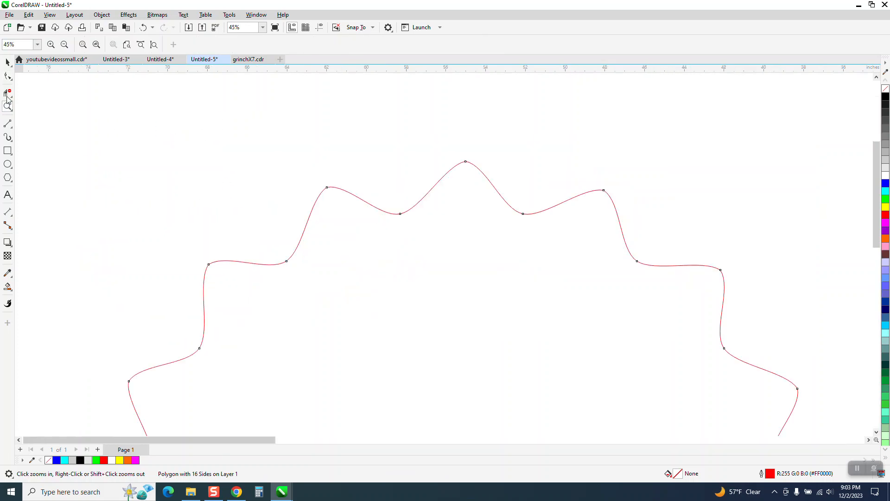
left_click(327, 187)
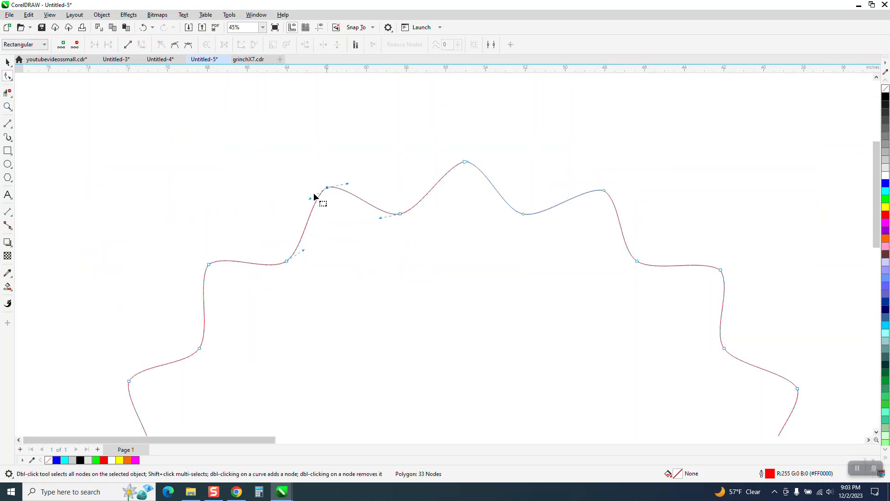
left_click_drag(310, 198, 295, 197)
left_click_drag(348, 183, 354, 176)
scroll(232, 155, "down", 5)
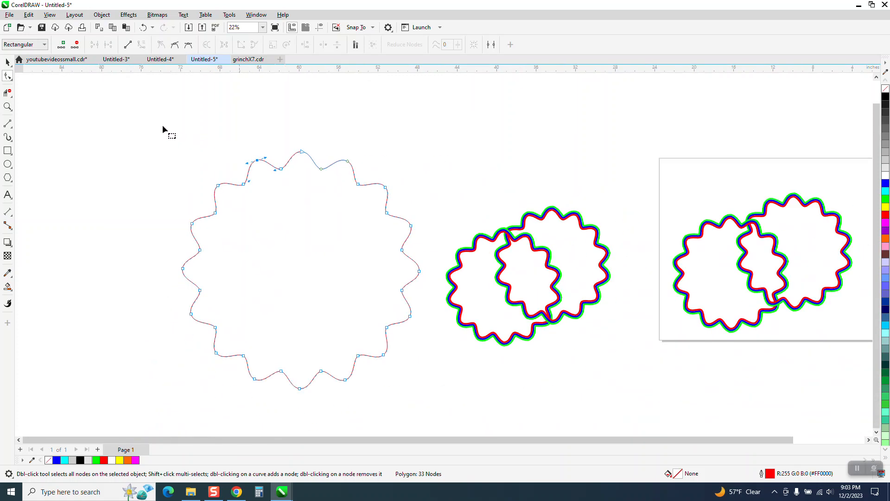
Step: Apply a 3-step outside contour with a 0.3-inch offset to the wavy polygon
left_click(8, 62)
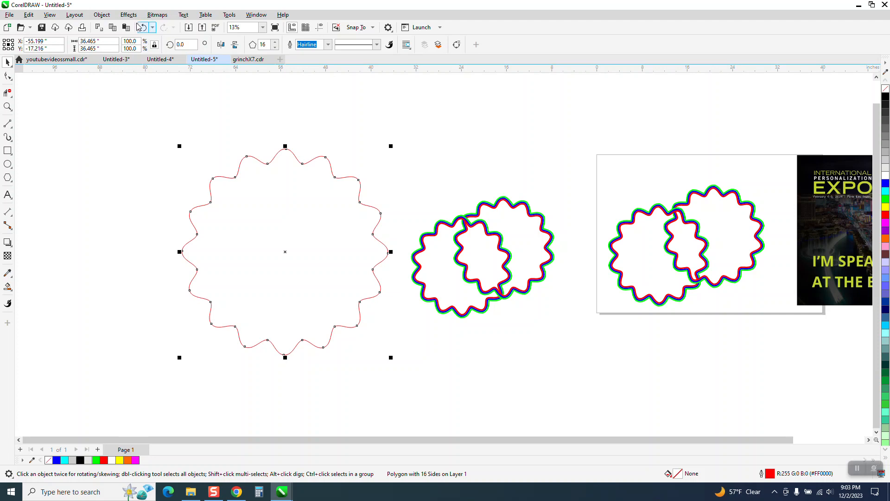
left_click(131, 15)
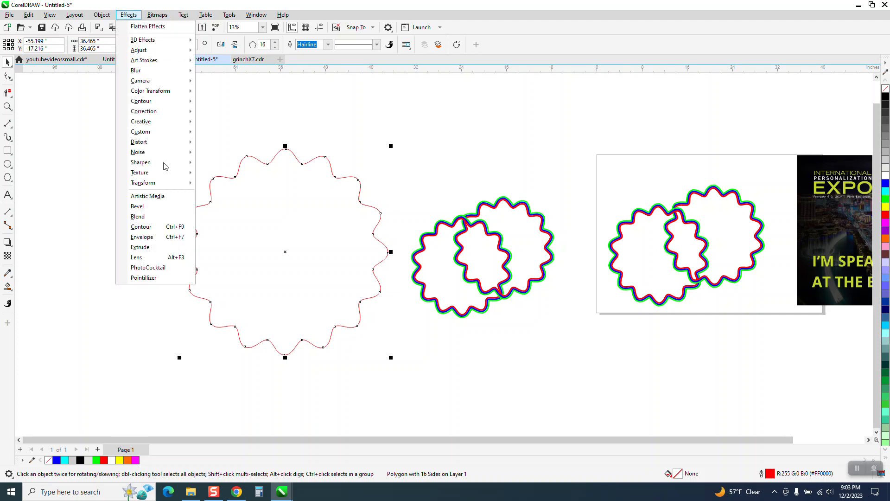
left_click(158, 228)
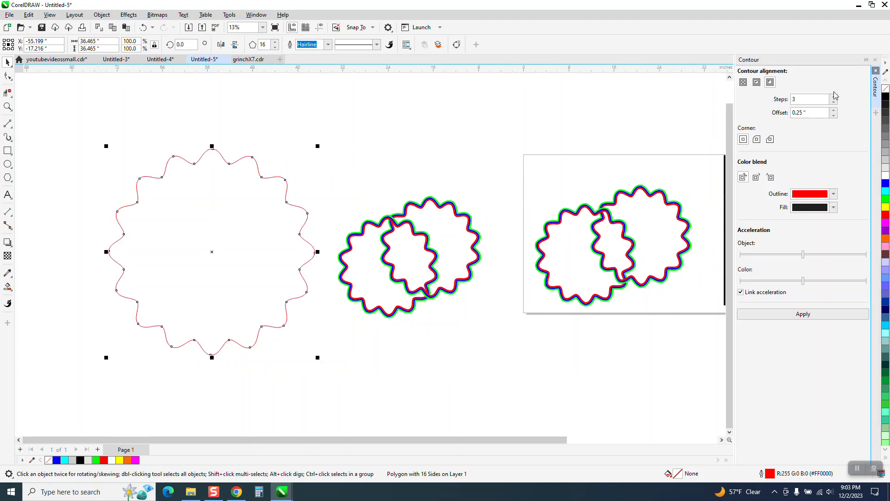
left_click(807, 112)
type(".")
left_click(809, 315)
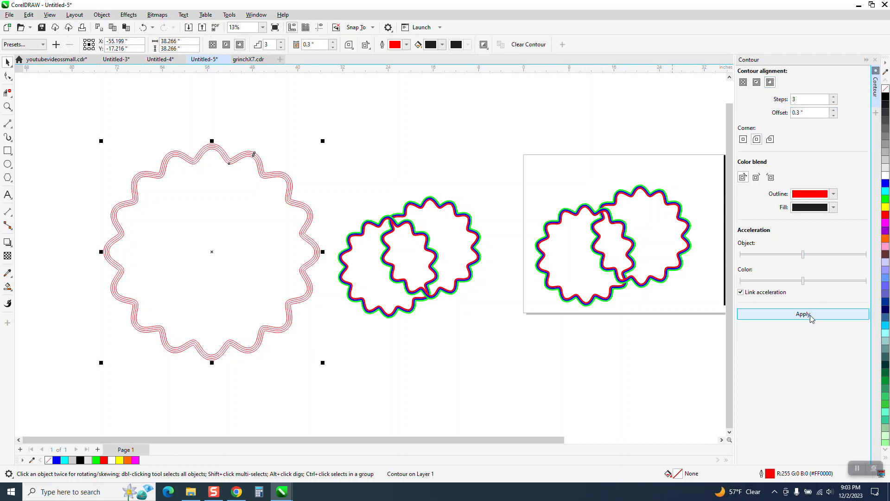
Step: Undo the contour and reapply it with 3 steps and a 0.4-inch offset
left_click(143, 27)
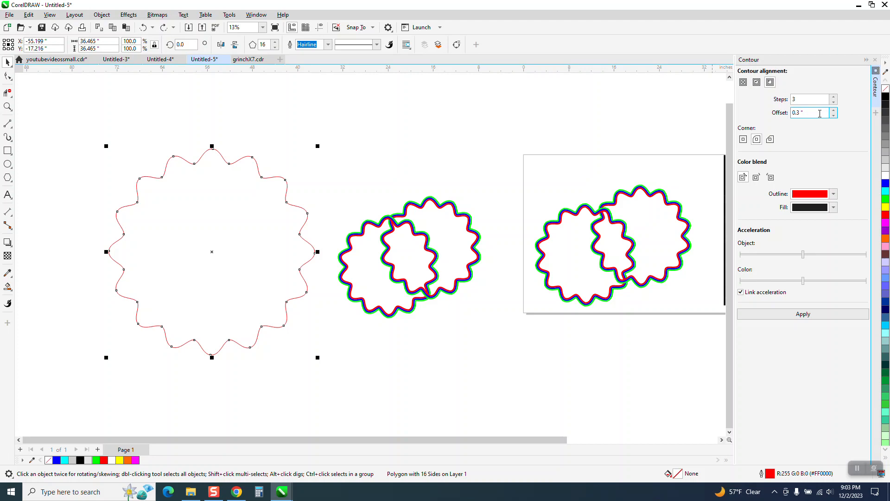
type(".4")
left_click(823, 318)
Step: Select the interlocked star pair and move it up to overlap the page's upper edge
left_click_drag(331, 174, 497, 330)
left_click_drag(410, 258, 589, 131)
mouse_move(89, 102)
left_mouse_down()
mouse_move(123, 327)
mouse_move(416, 398)
left_mouse_up()
left_click(102, 14)
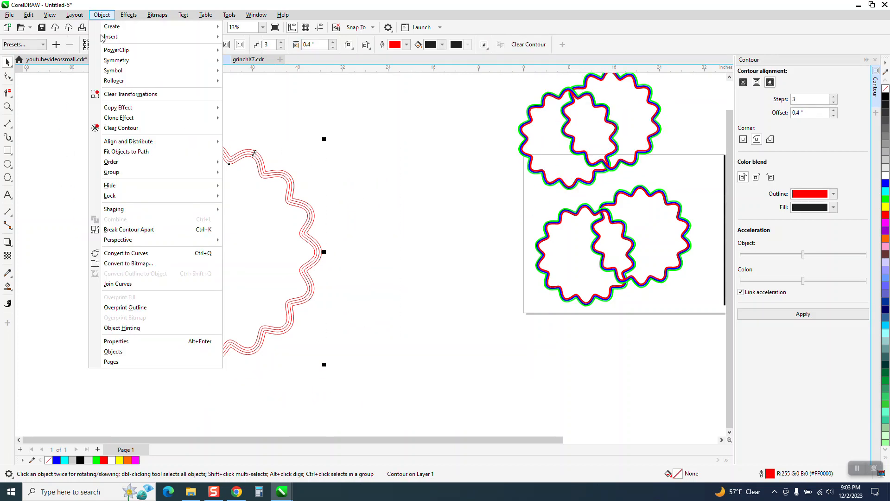
left_click(338, 118)
scroll(349, 134, "down", 2)
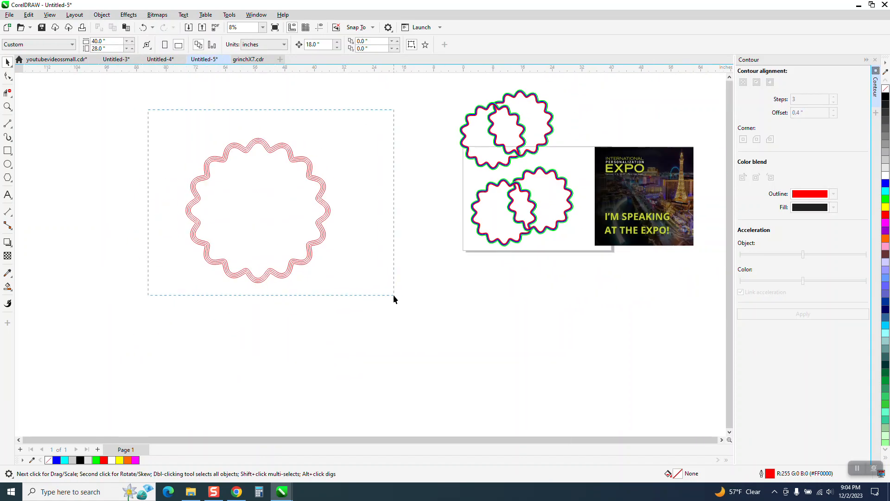
left_click_drag(393, 296, 393, 296)
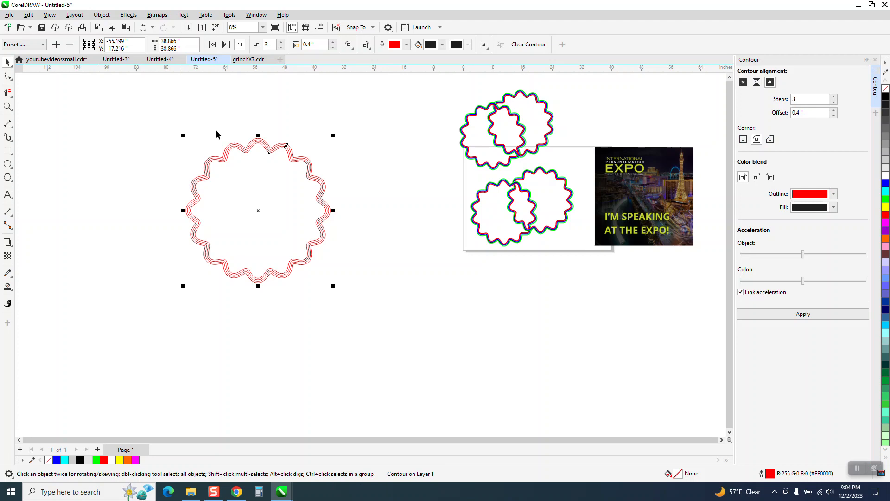
left_click(299, 84)
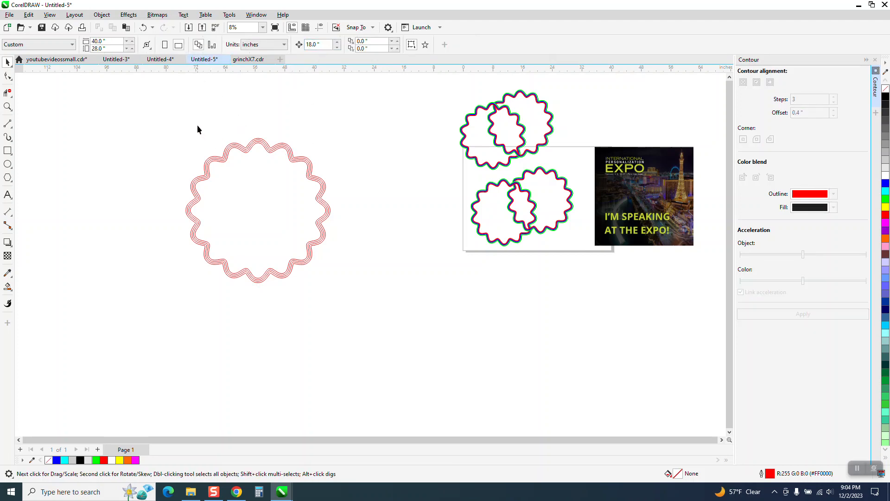
Step: Scale the contoured wavy star down and move it closer to the star pair
left_click(220, 160)
left_click_drag(332, 136, 281, 188)
left_click_drag(242, 222, 328, 188)
left_click(246, 88)
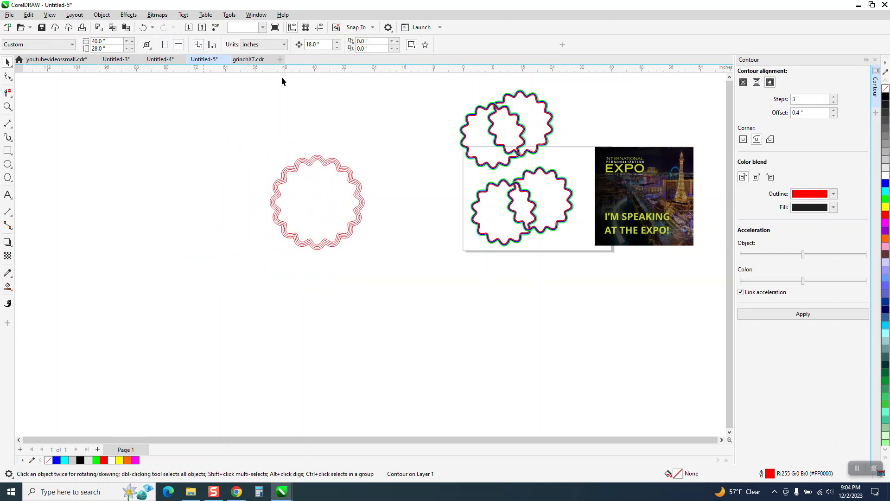
Step: Set the nudge distance to 26 inches, then Smart Fill the contour's outermost band in red and nudge the copy left
type("26")
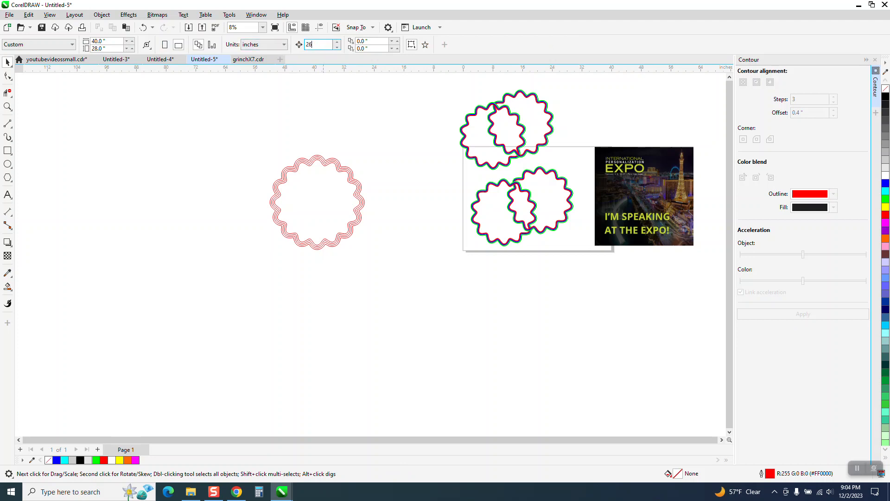
left_click(8, 106)
left_click_drag(175, 133, 550, 288)
left_click(7, 272)
left_click(8, 286)
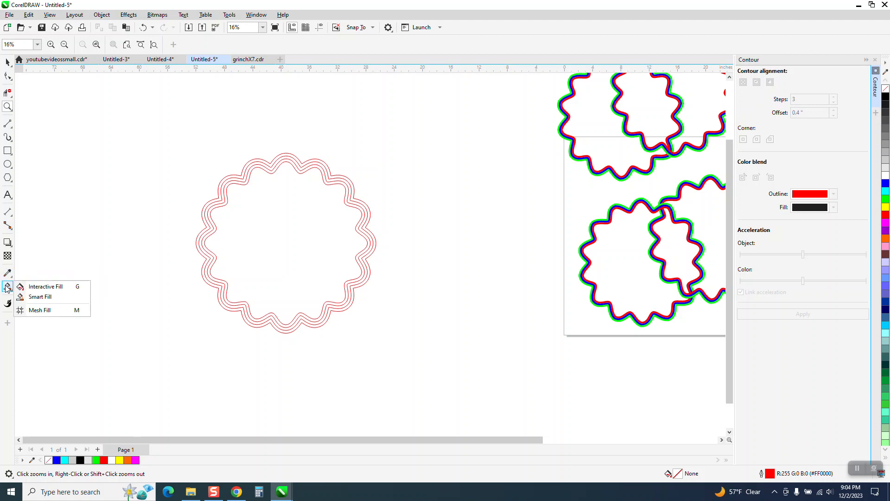
left_click(33, 295)
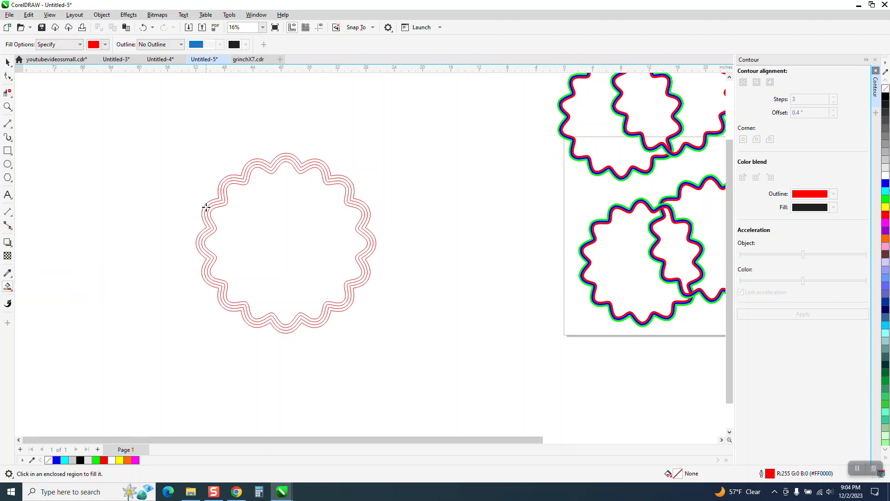
left_click(206, 207)
key("Left")
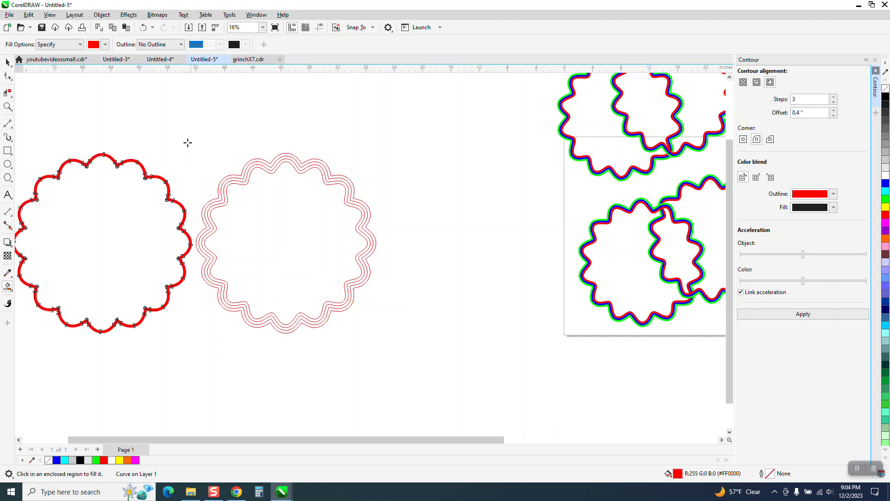
Step: Smart Fill the contour's middle band in cyan
left_click(106, 45)
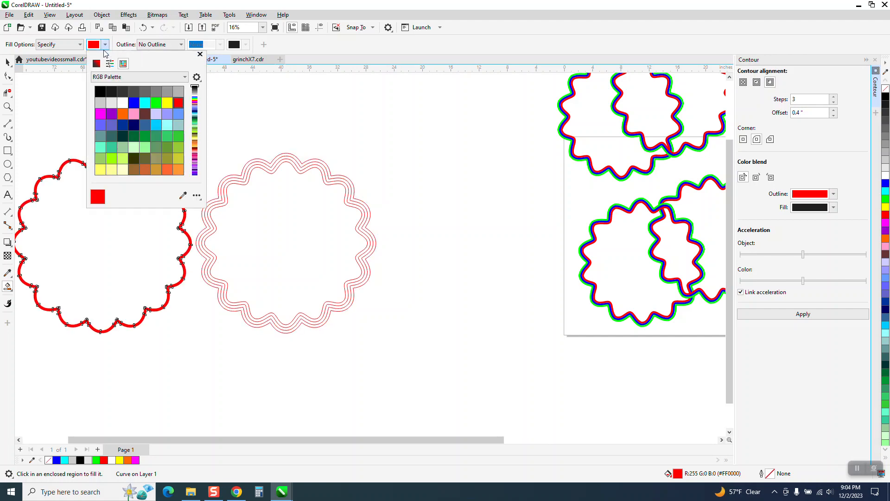
left_click(146, 103)
left_click(240, 179)
left_click(240, 179)
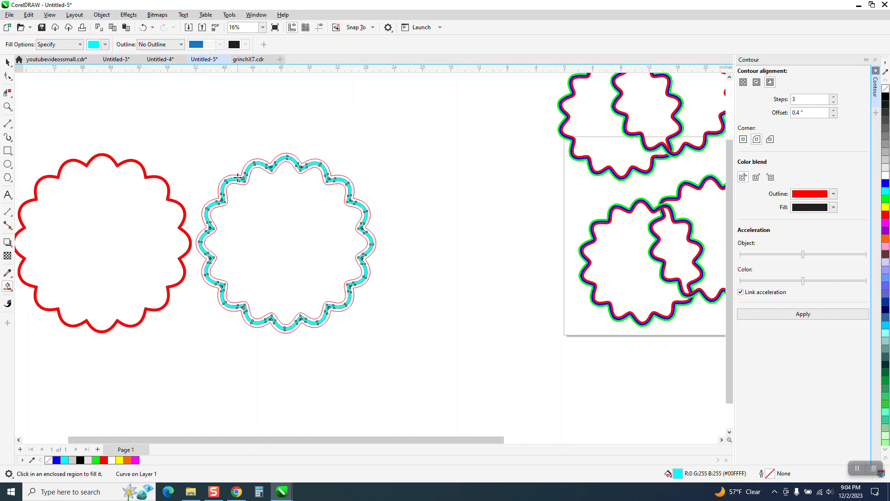
Step: Smart Fill the contour's innermost band in yellow and nudge it left onto the other bands
left_click(105, 44)
left_click(167, 102)
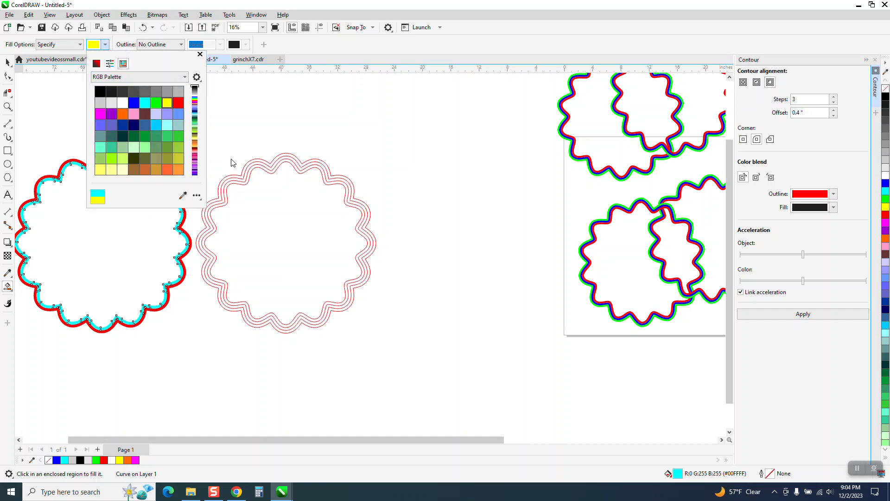
left_click(242, 182)
left_click(241, 183)
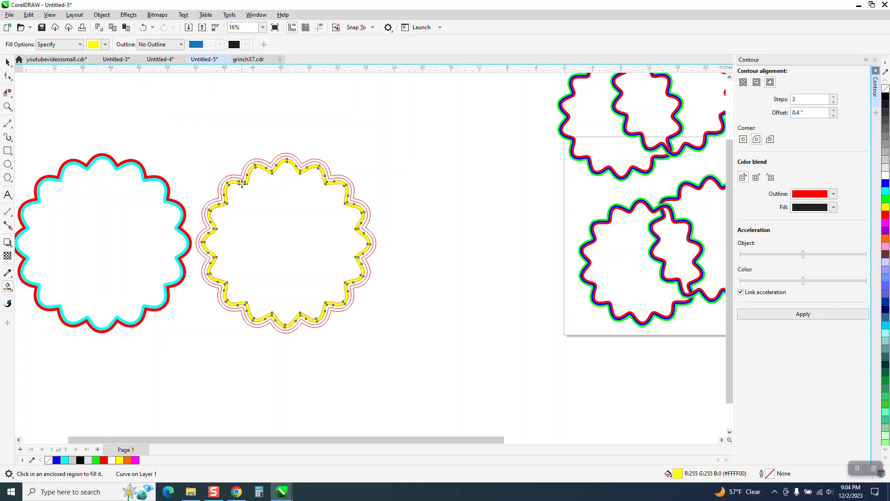
key("Left")
Step: Delete the original contoured wavy star
scroll(252, 172, "down", 1)
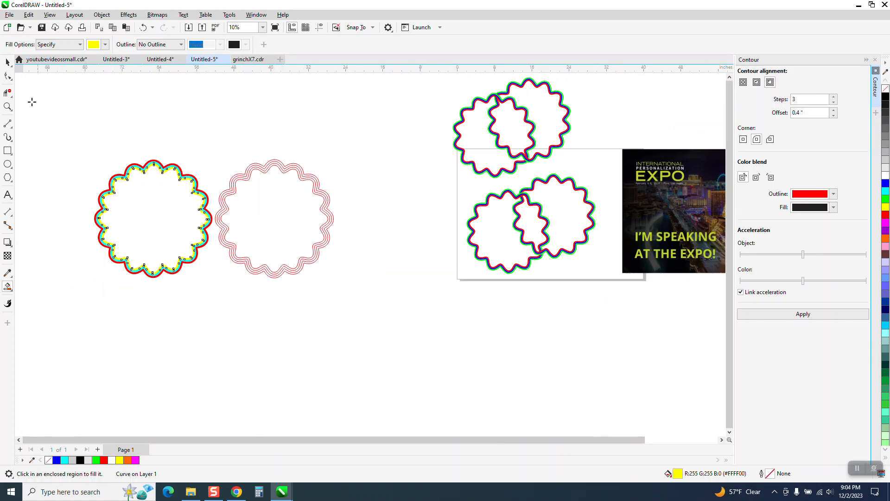
left_click(8, 63)
left_click_drag(182, 136, 311, 233)
left_click_drag(419, 346, 418, 348)
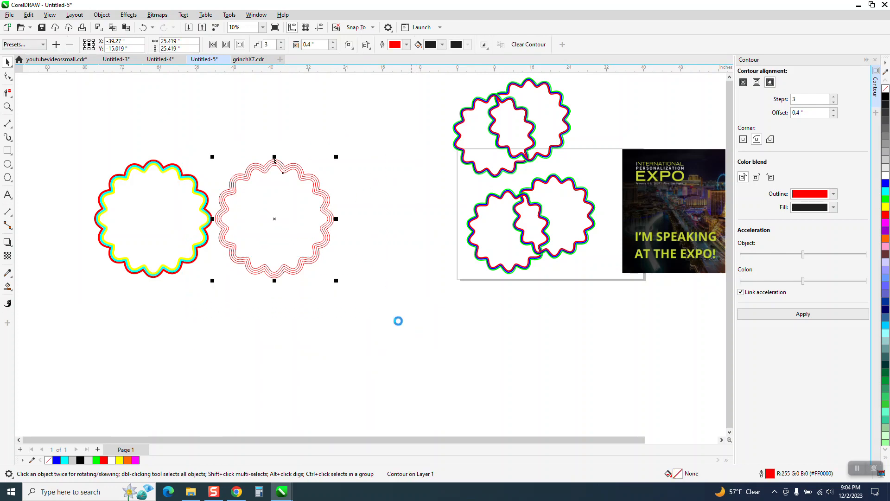
key("Delete")
Step: Group the three colored bands and place an overlapping duplicate of the group beside it
left_click_drag(89, 211, 315, 327)
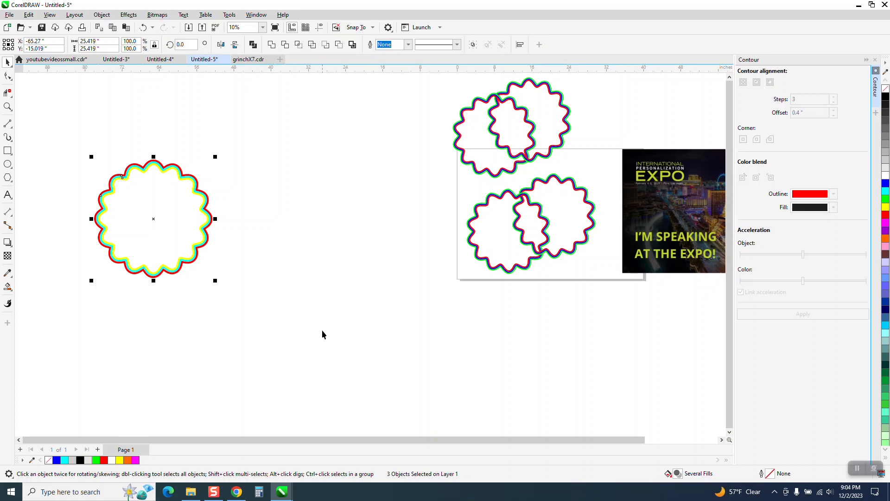
key("ctrl+g")
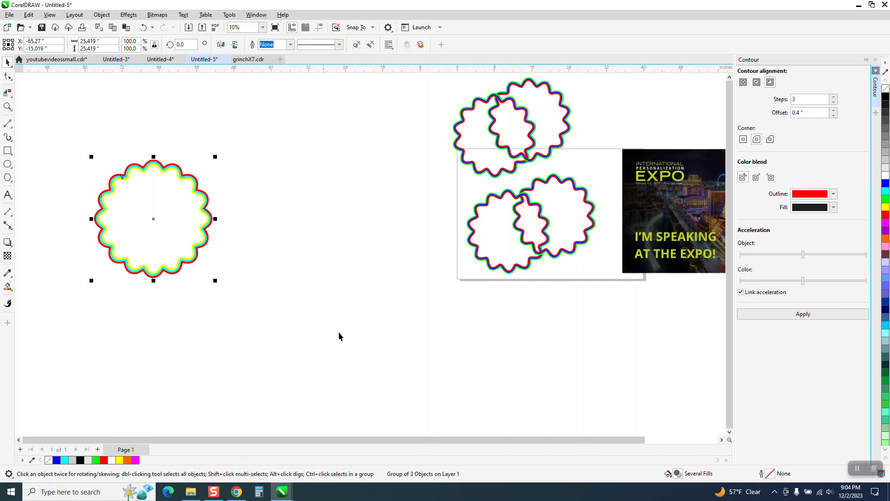
left_click_drag(160, 222, 92, 234)
Step: Draw a small rectangle over the upper crossing of the two banded stars
left_click(8, 106)
left_click_drag(81, 160, 206, 234)
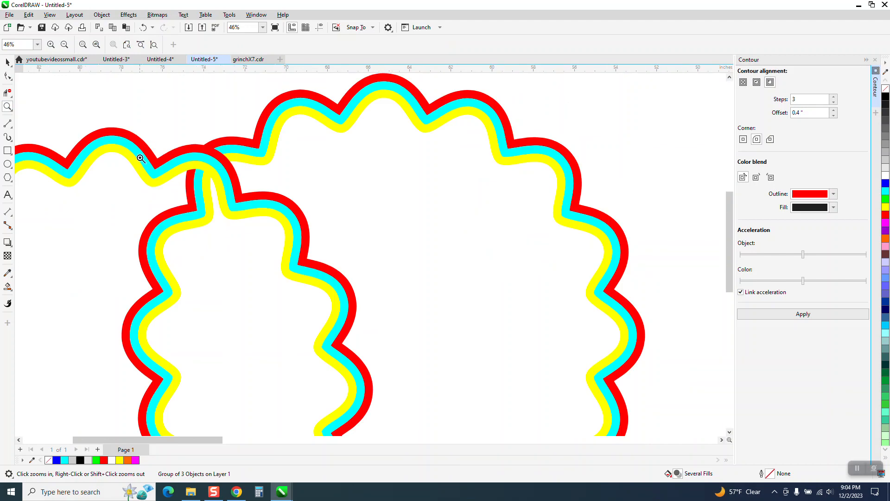
left_click(8, 151)
left_click_drag(163, 127, 246, 195)
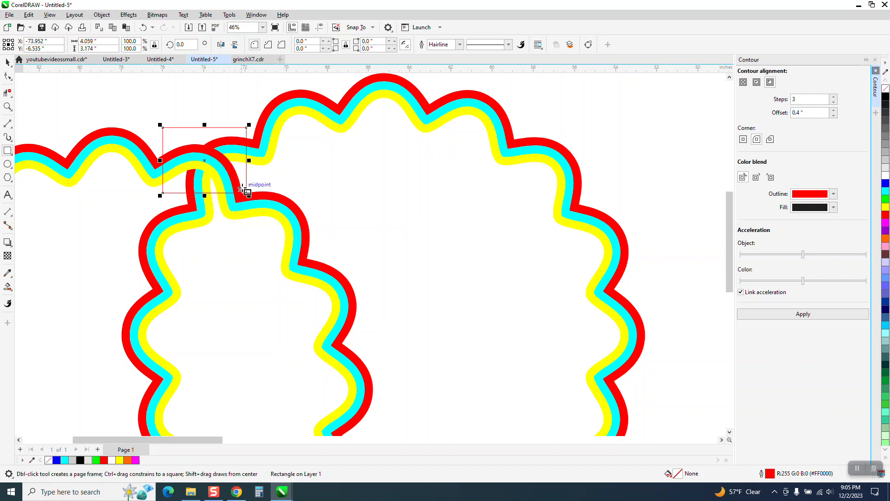
Step: Intersect the rectangle with the left banded star
left_click(8, 62)
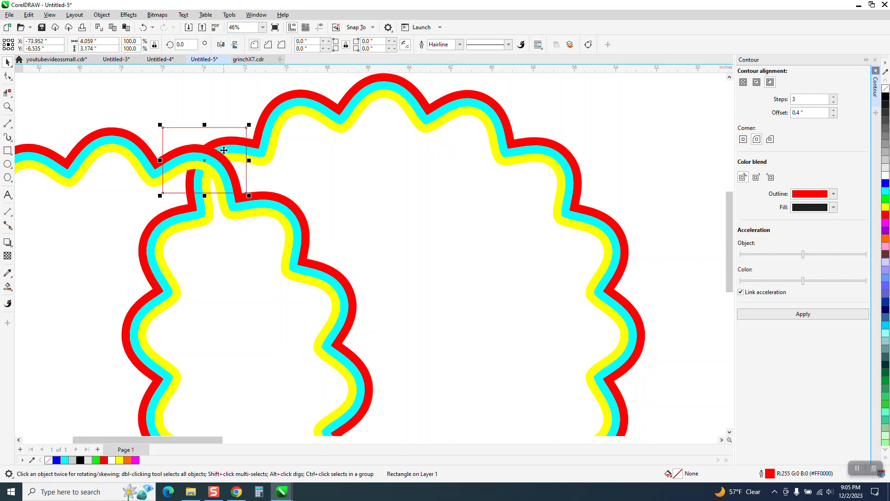
scroll(224, 149, "down", 2)
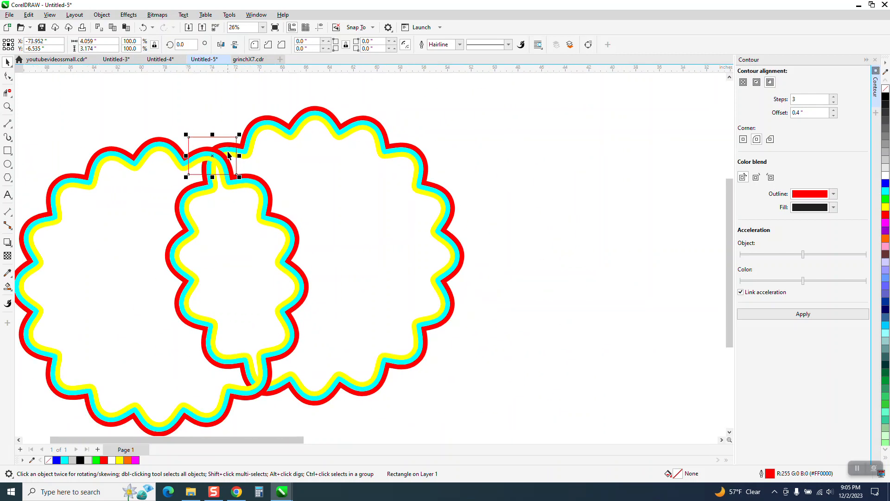
left_click(165, 140, "shift")
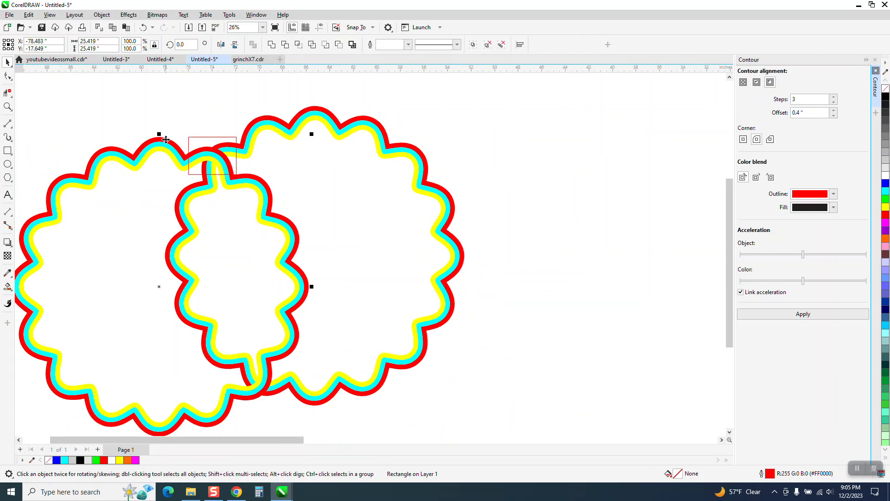
left_click(298, 45)
Step: Nudge the intersected piece aside and delete the rectangle
scroll(377, 253, "down", 3)
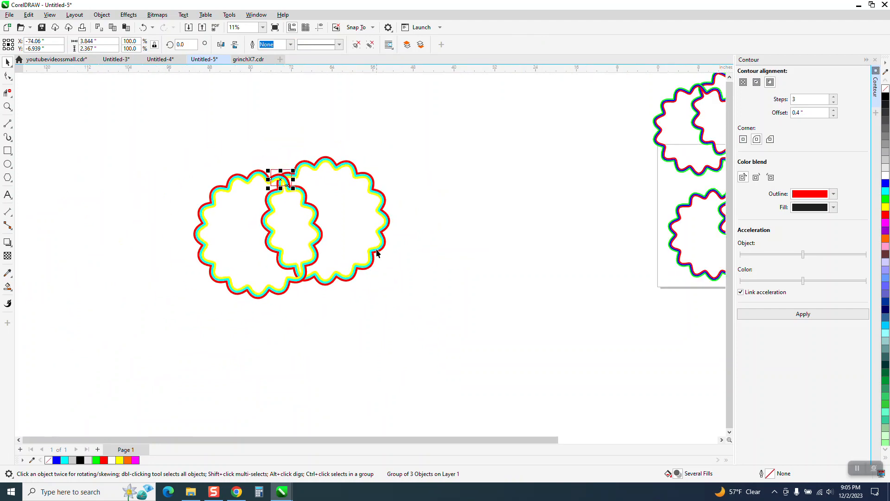
key("Right")
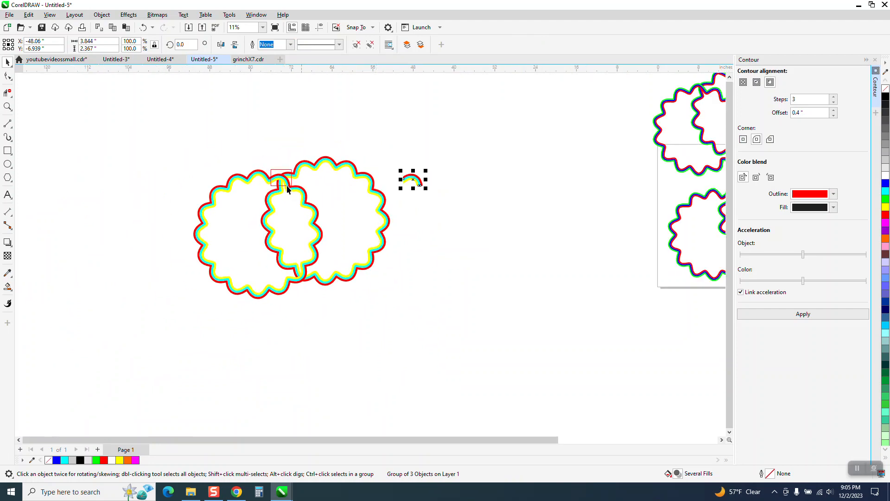
left_click(286, 174)
key("Delete")
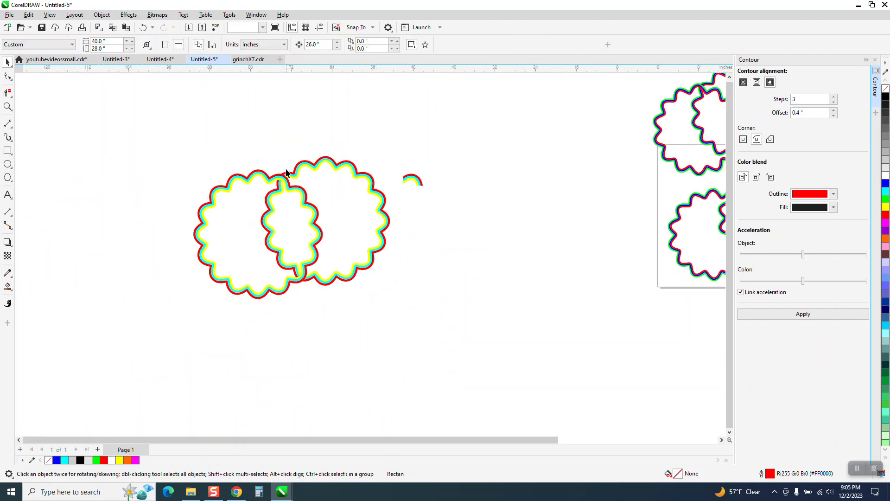
Step: Send the left star to the back of the page and move the intersected piece back over the upper crossing
left_click(275, 176)
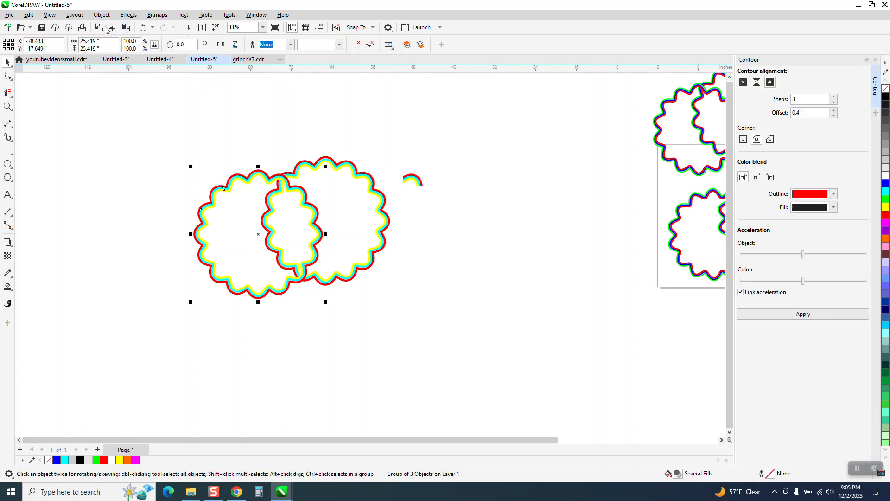
left_click(101, 14)
mouse_move(125, 163)
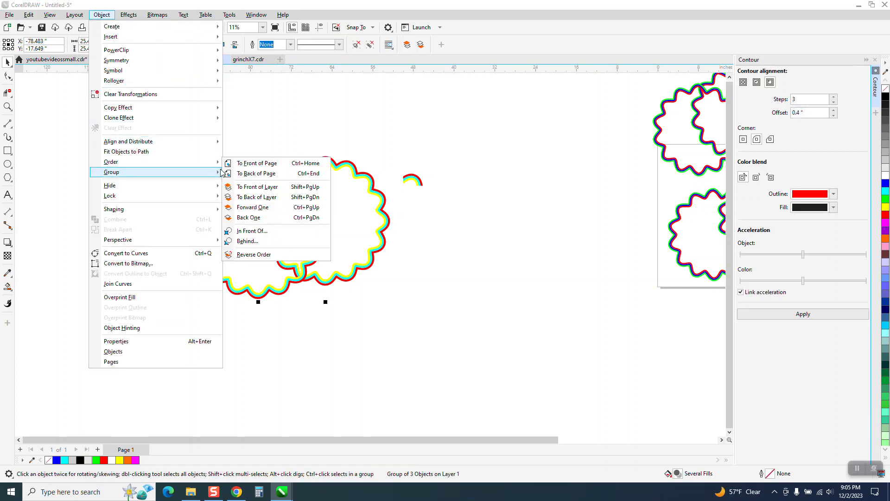
left_click(245, 174)
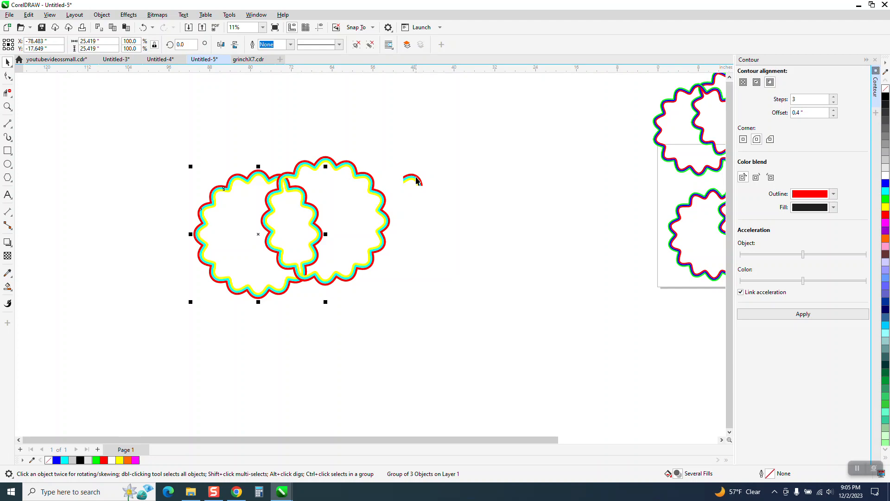
left_click(413, 180)
left_click_drag(412, 181, 280, 181)
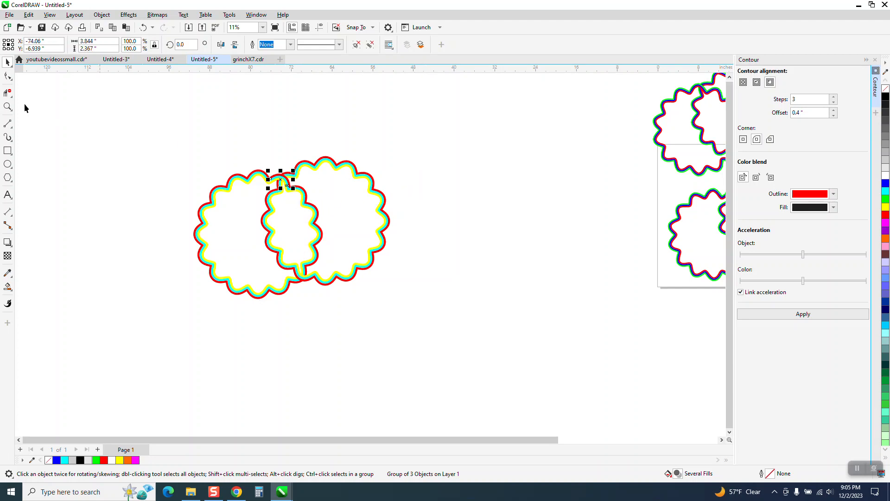
Step: Smart Fill the interiors of both interlocked stars in blue
left_click(7, 106)
left_click_drag(222, 139, 395, 238)
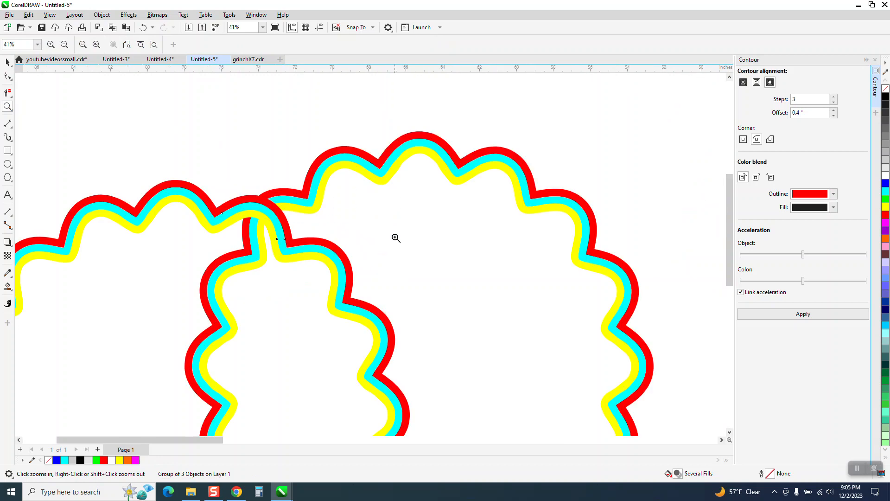
scroll(392, 236, "down", 3)
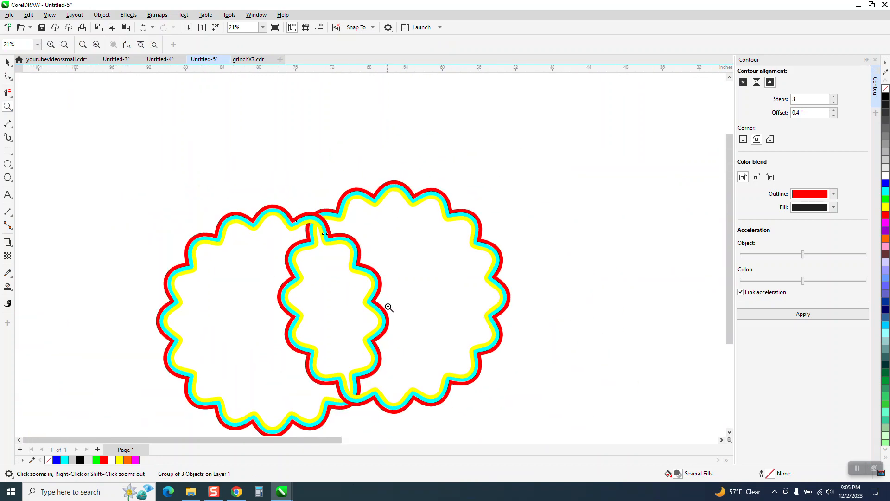
scroll(368, 290, "down", 1)
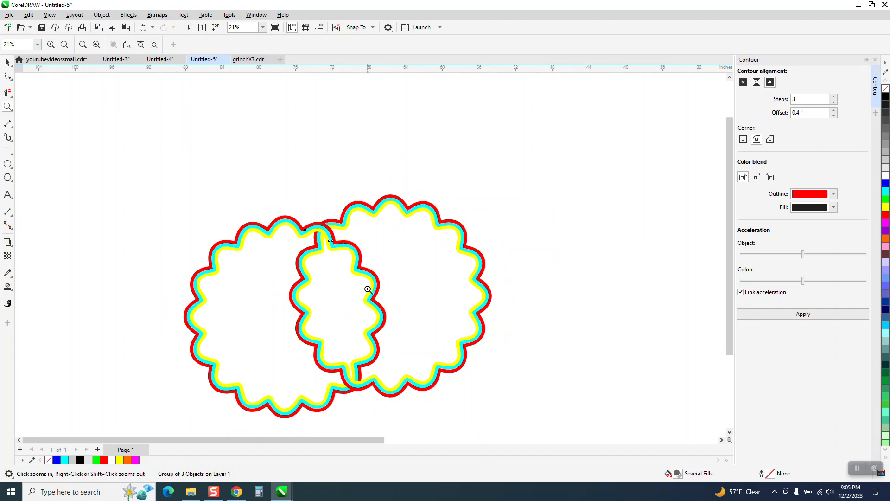
left_click(8, 286)
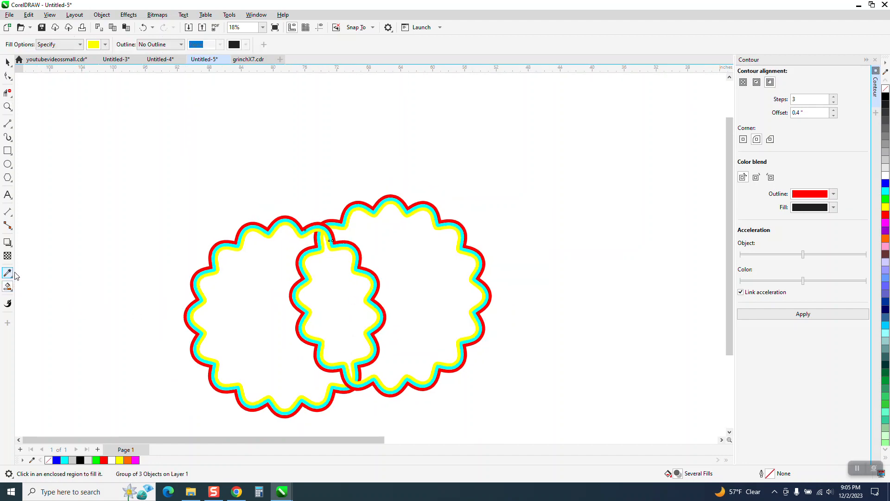
left_click(105, 44)
left_click(133, 106)
left_click(257, 307)
left_click(398, 289)
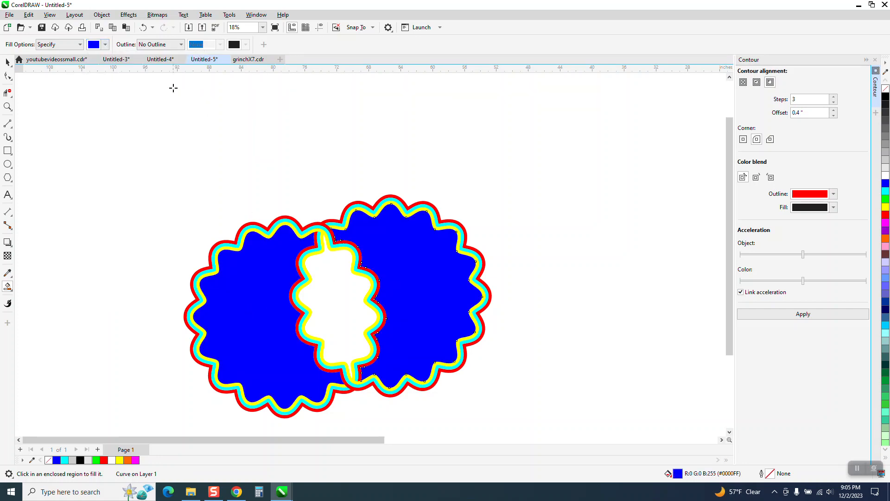
Step: Smart Fill the overlapping center region of the stars in green
left_click(105, 45)
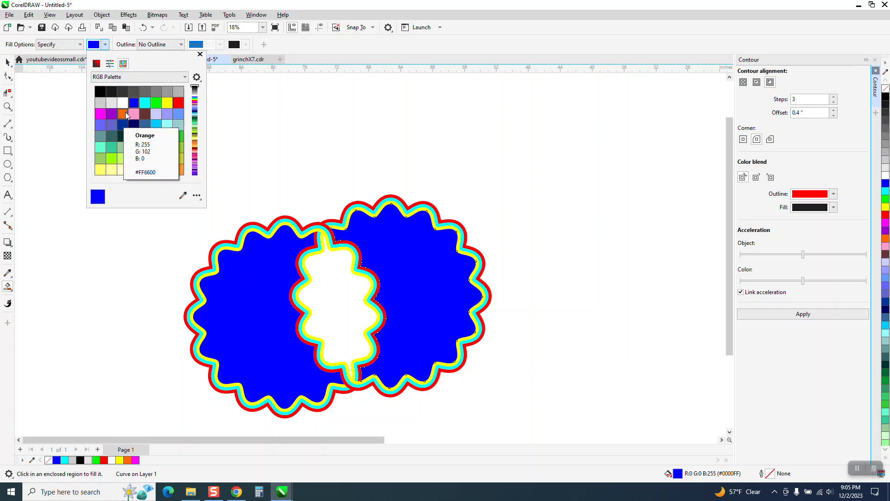
left_click(155, 102)
left_click(331, 281)
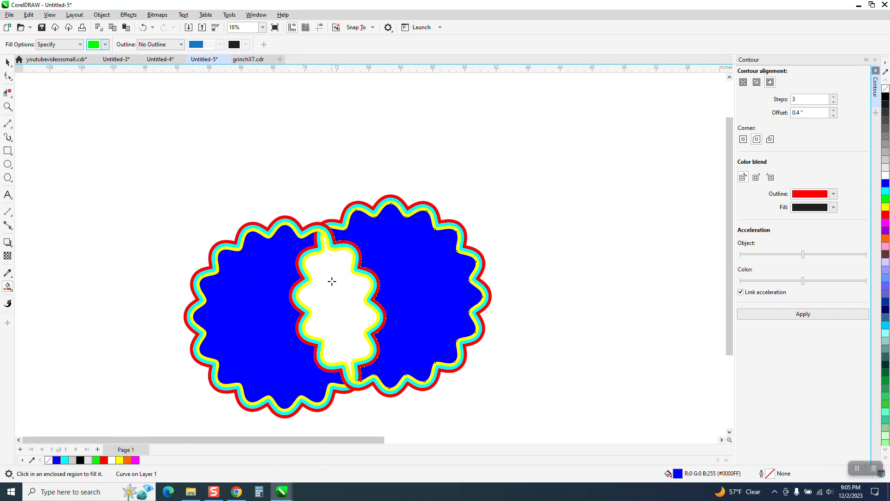
left_click(332, 282)
Step: Zoom in to inspect the filled stars' crossing, then view the rest of the design page
left_click(7, 106)
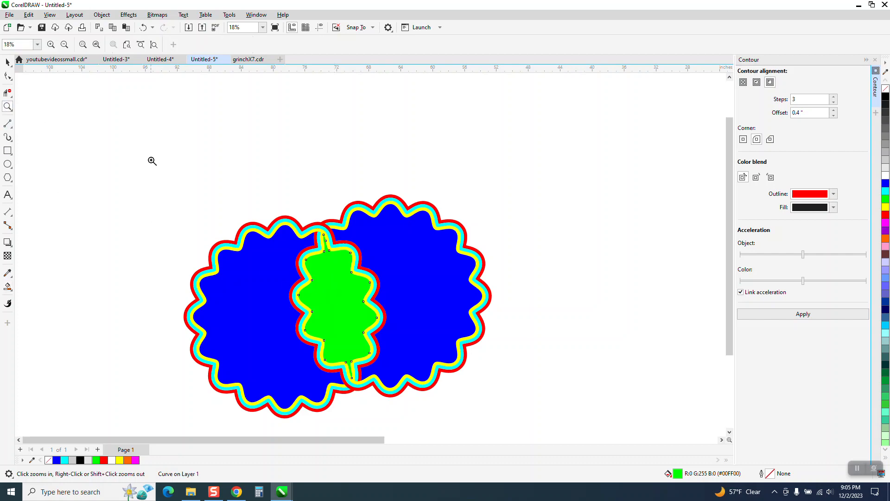
left_click_drag(242, 192, 407, 284)
scroll(329, 200, "down", 3)
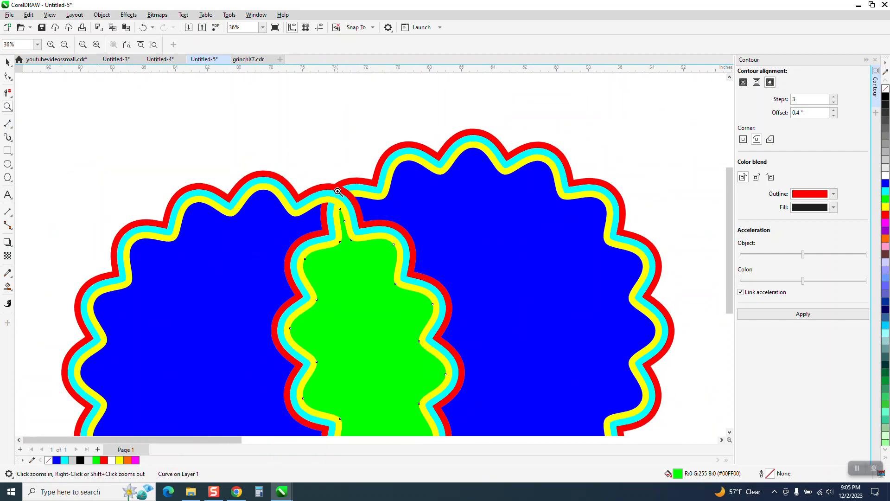
scroll(269, 270, "down", 3)
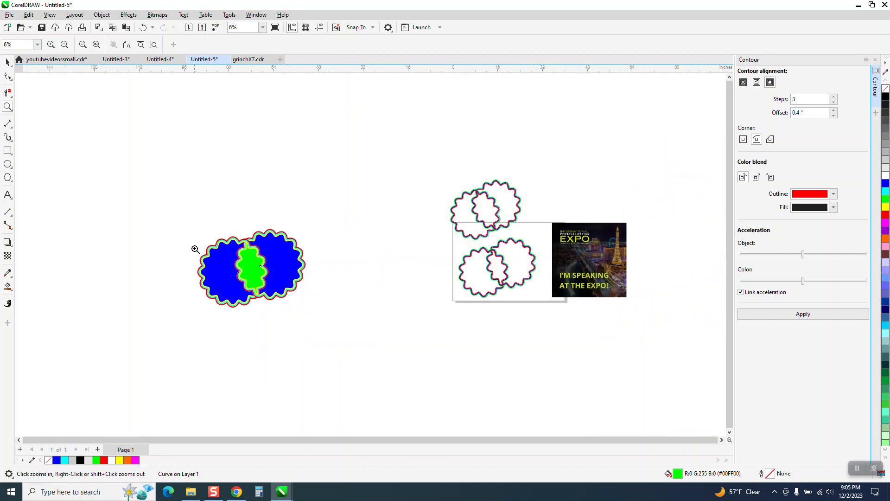
scroll(584, 282, "up", 3)
scroll(397, 263, "down", 1)
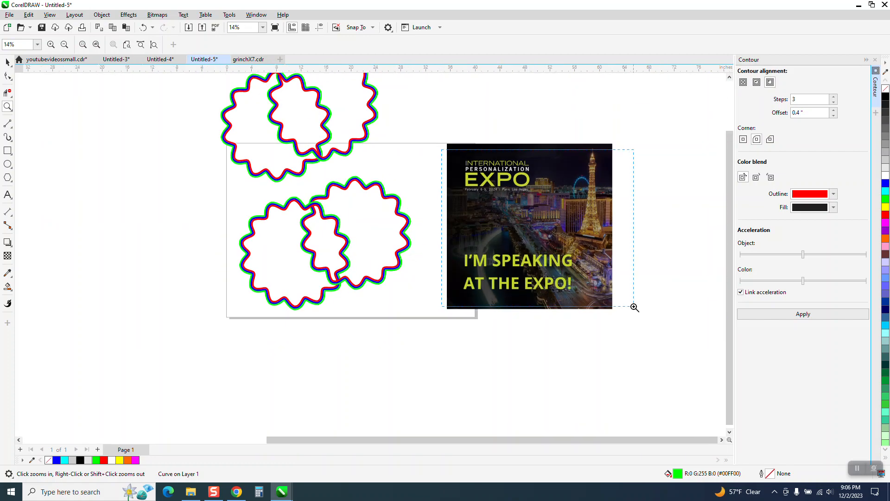
scroll(634, 306, "up", 2)
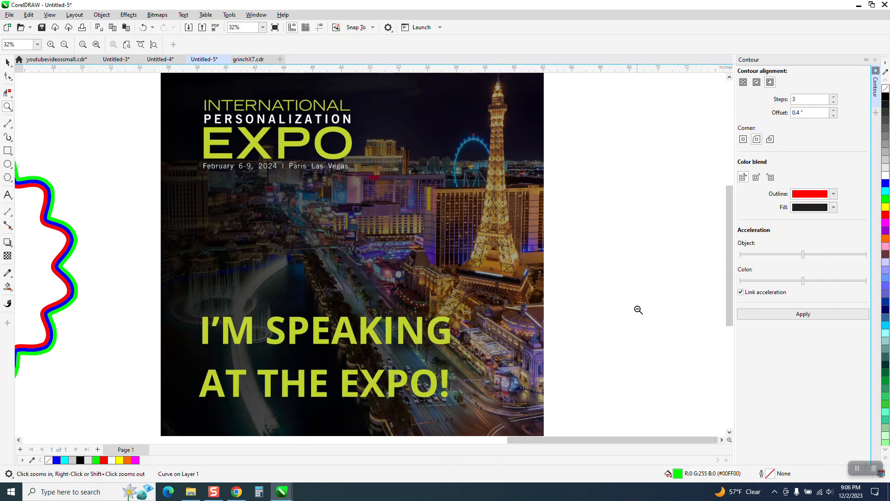